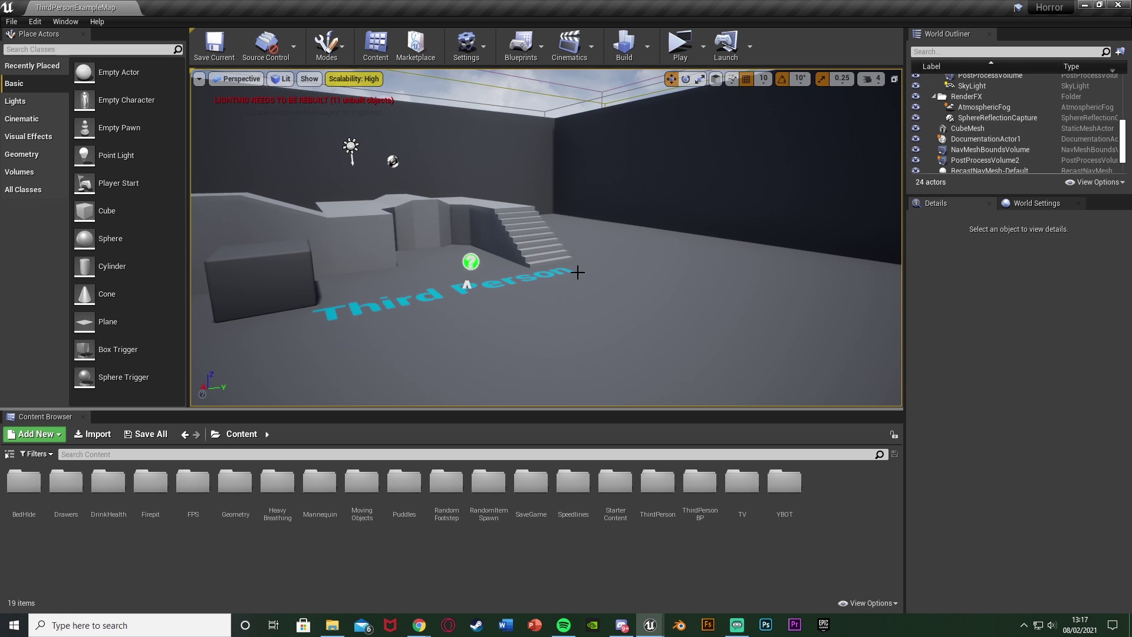
# - Play-test the level, run the third-person character forward across the floor, and end the preview
pyautogui.moveTo(608, 180); pyautogui.dragTo(654, 204, button='right')
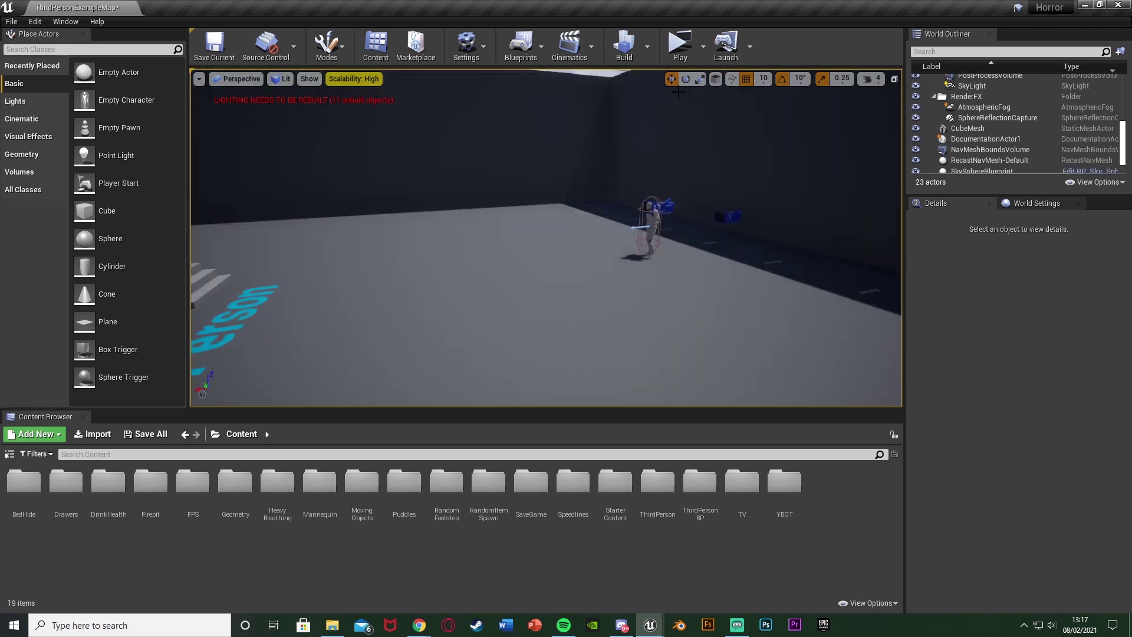
pyautogui.click(679, 57)
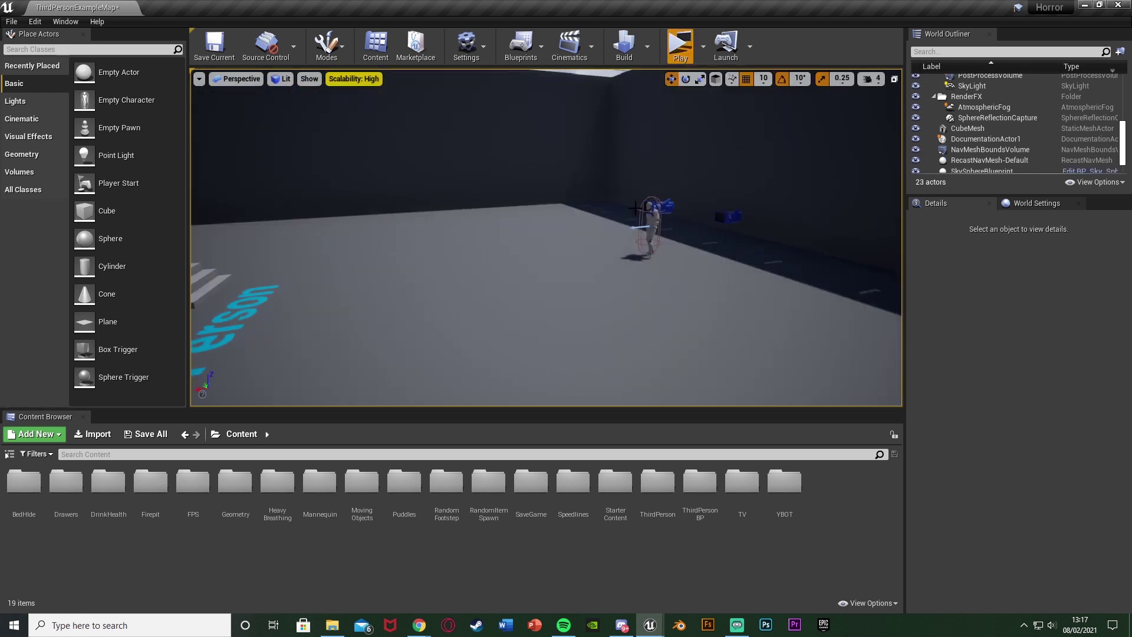
pyautogui.hotkey('alt', 'p')
pyautogui.press('w')
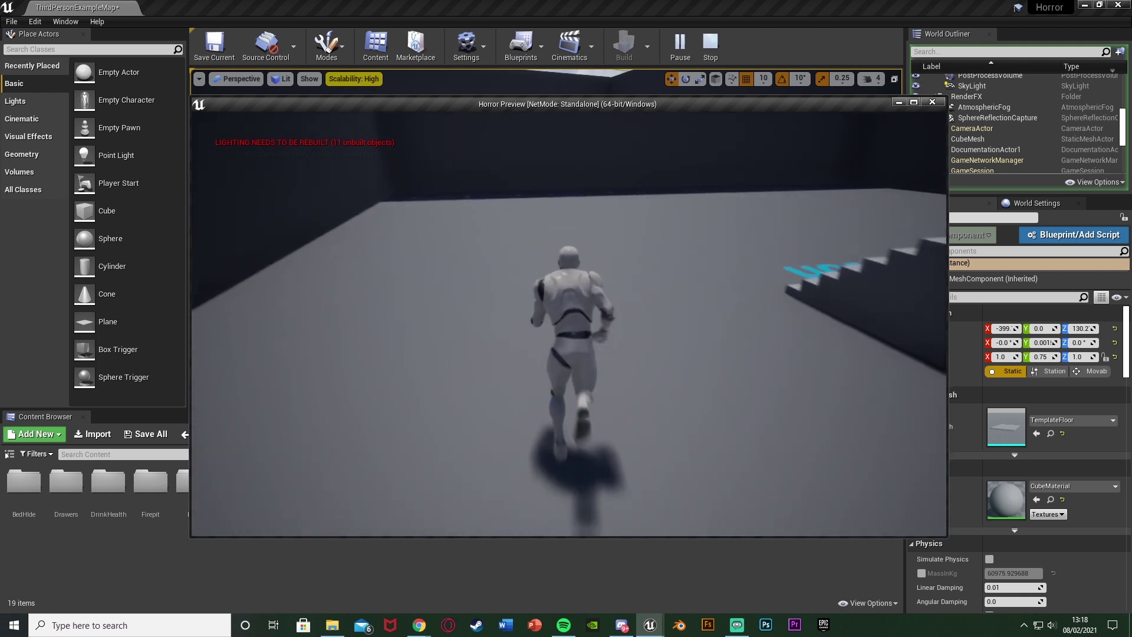
pyautogui.press('Escape')
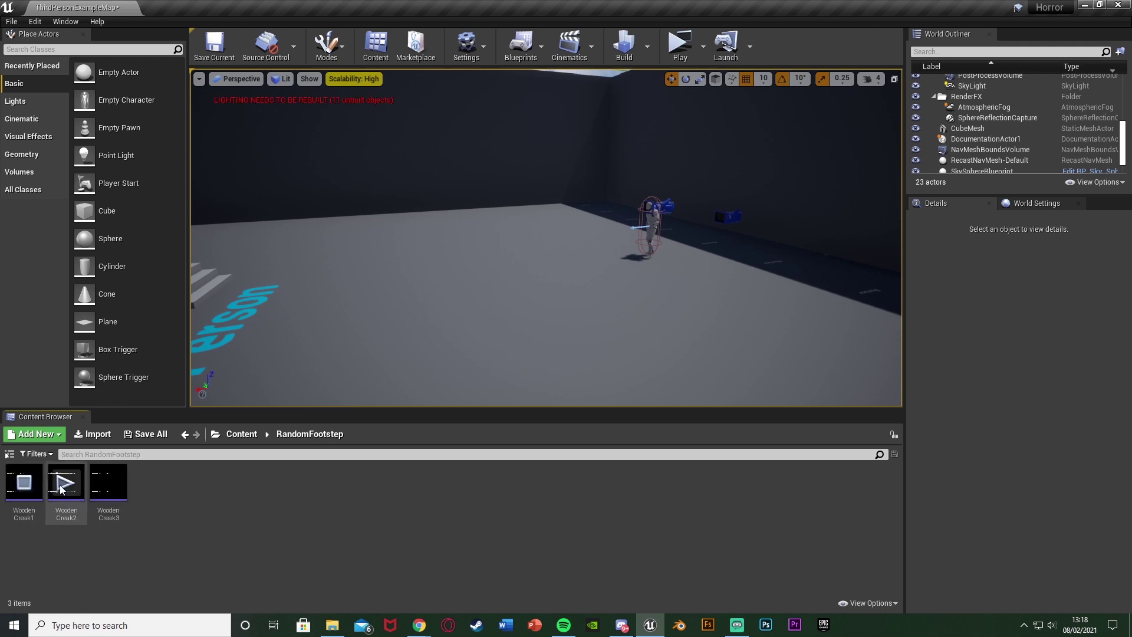
# - Open the ThirdPersonRun animation from the Mannequin/Animations content folder
pyautogui.click(108, 482)
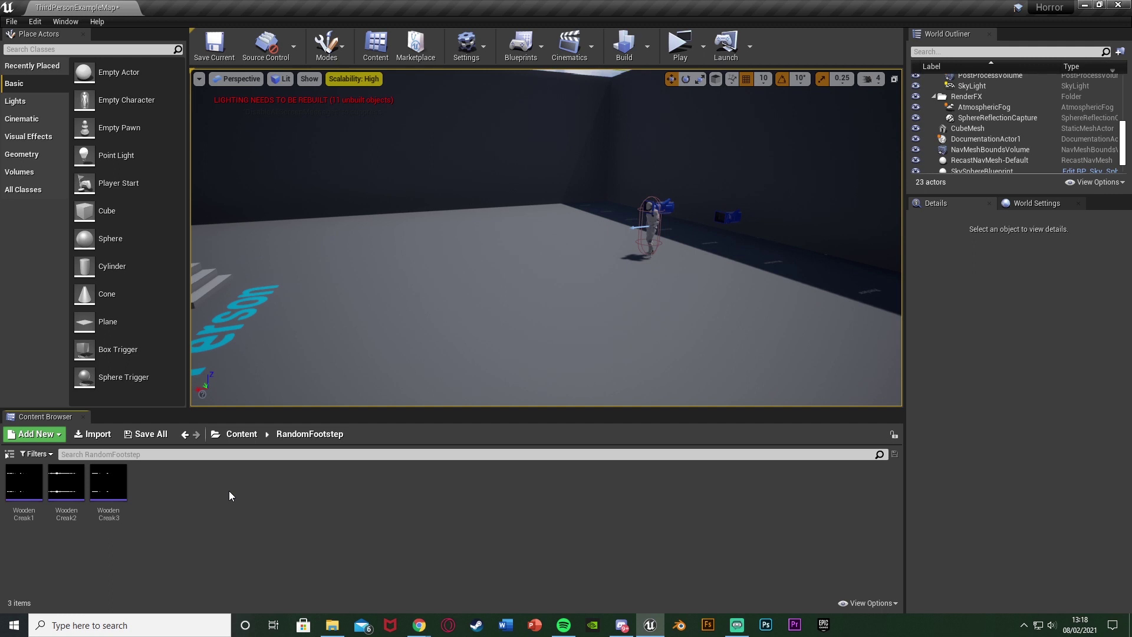
pyautogui.click(251, 441)
pyautogui.doubleClick(320, 479)
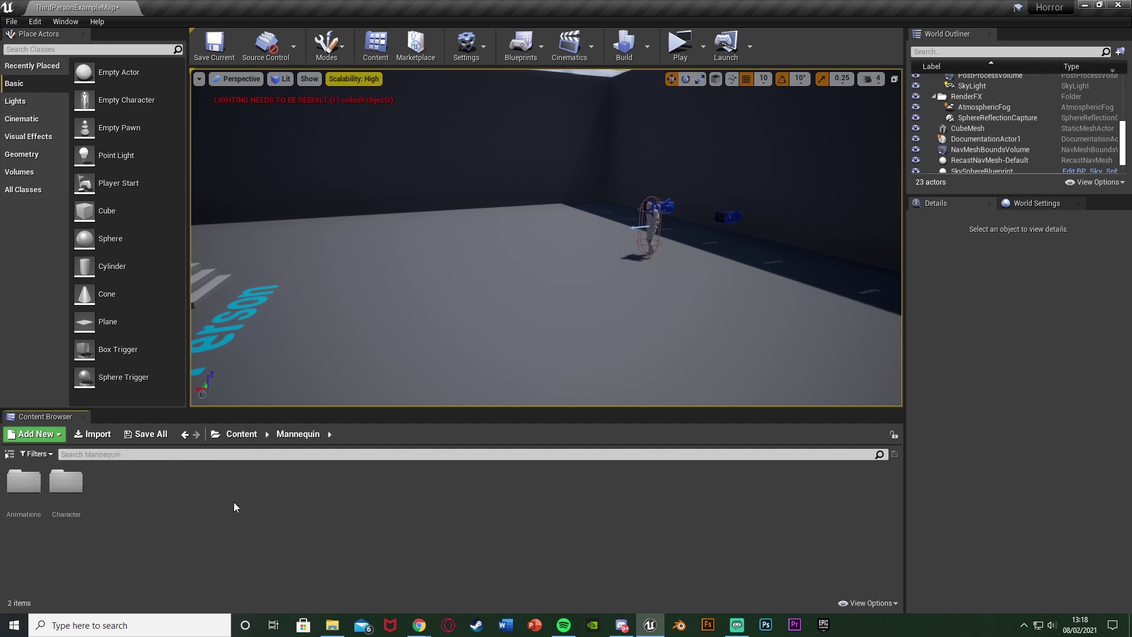
pyautogui.doubleClick(33, 488)
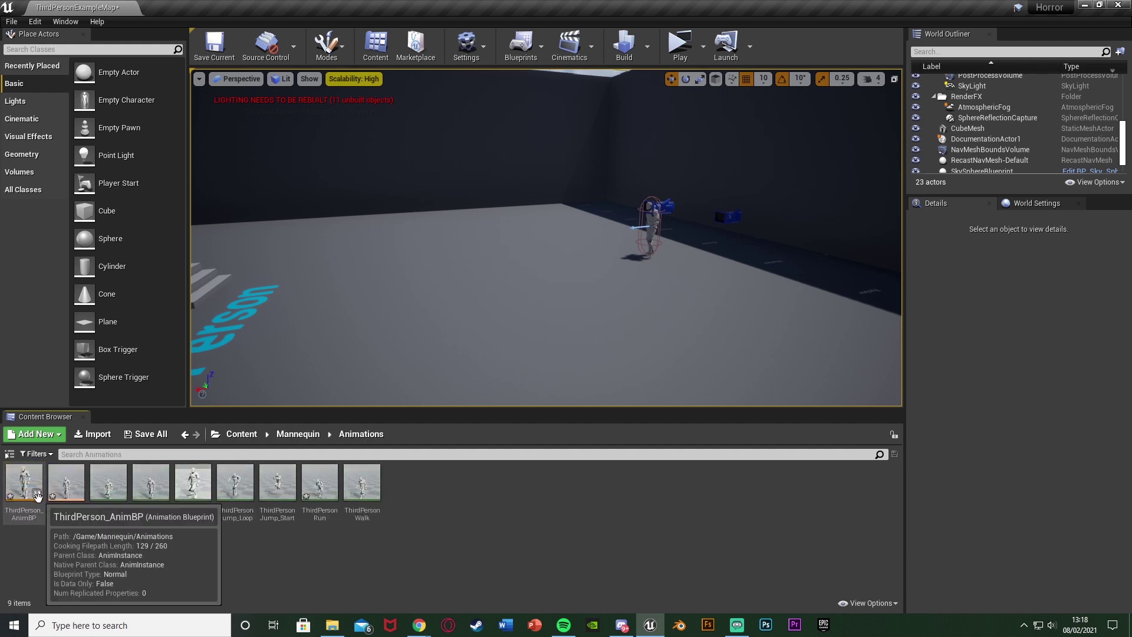
pyautogui.doubleClick(322, 489)
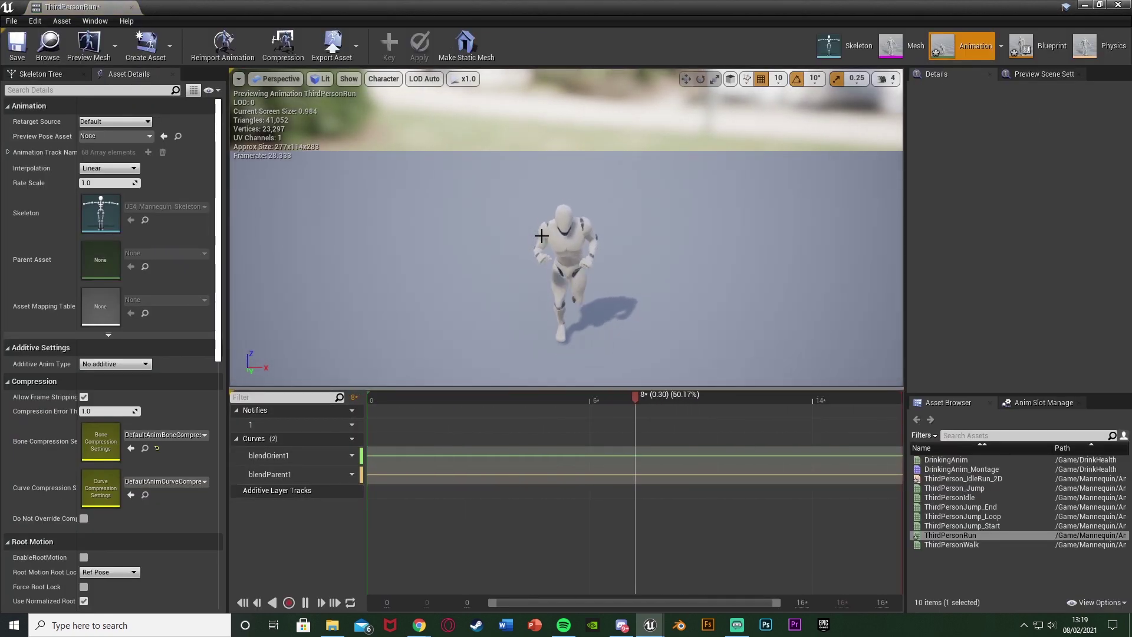
# - Pause the run animation at about 0.22 s, where the foot touches the ground, and add a new notify named Footstep there
pyautogui.press('space')
pyautogui.moveTo(541, 236)
pyautogui.mouseDown(button='right')
pyautogui.moveTo(508, 234)
pyautogui.moveTo(667, 239)
pyautogui.moveTo(581, 215)
pyautogui.moveTo(543, 237)
pyautogui.mouseUp(button='right')
pyautogui.moveTo(574, 402)
pyautogui.mouseDown()
pyautogui.moveTo(447, 403)
pyautogui.moveTo(561, 402)
pyautogui.mouseUp()
pyautogui.moveTo(543, 331); pyautogui.dragTo(542, 344, button='right')
pyautogui.press('w')
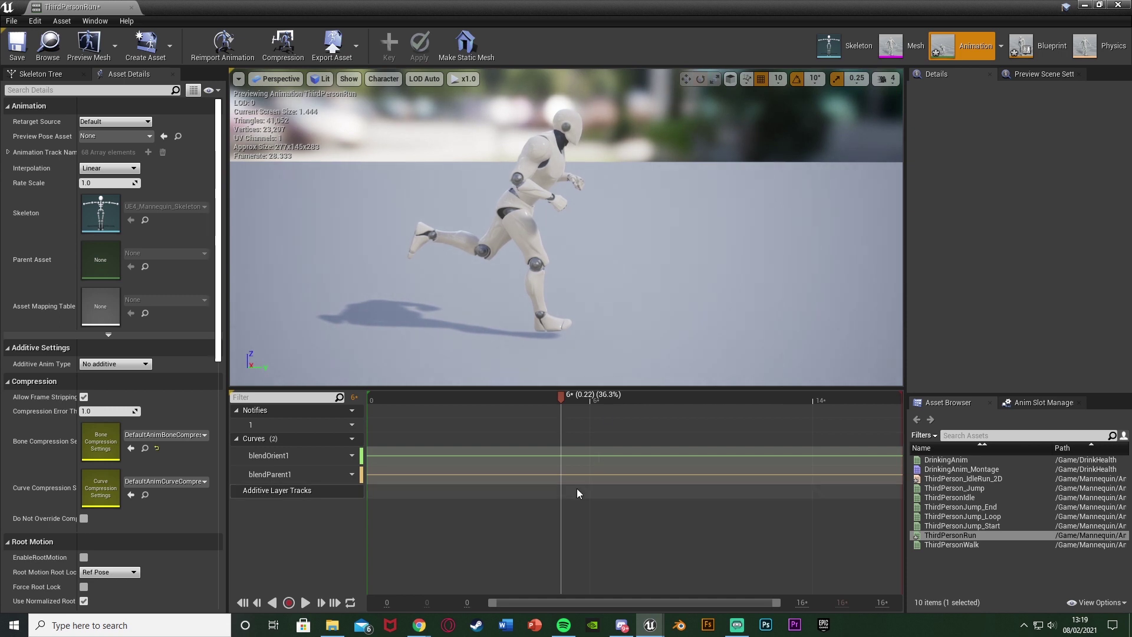
pyautogui.rightClick(563, 422)
pyautogui.moveTo(599, 437)
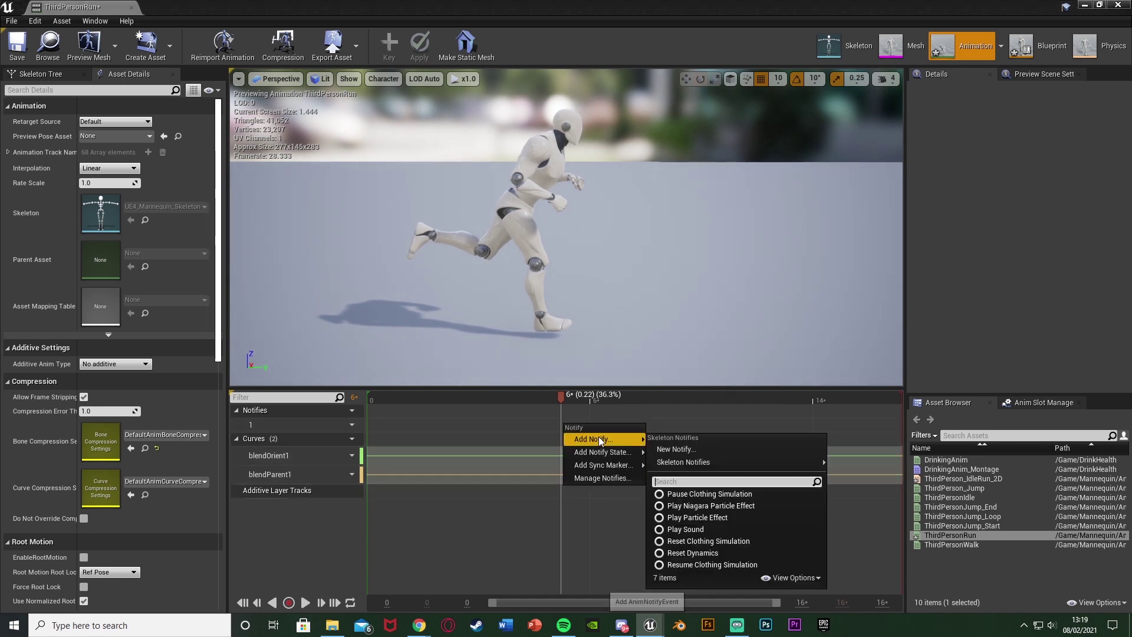
pyautogui.click(686, 449)
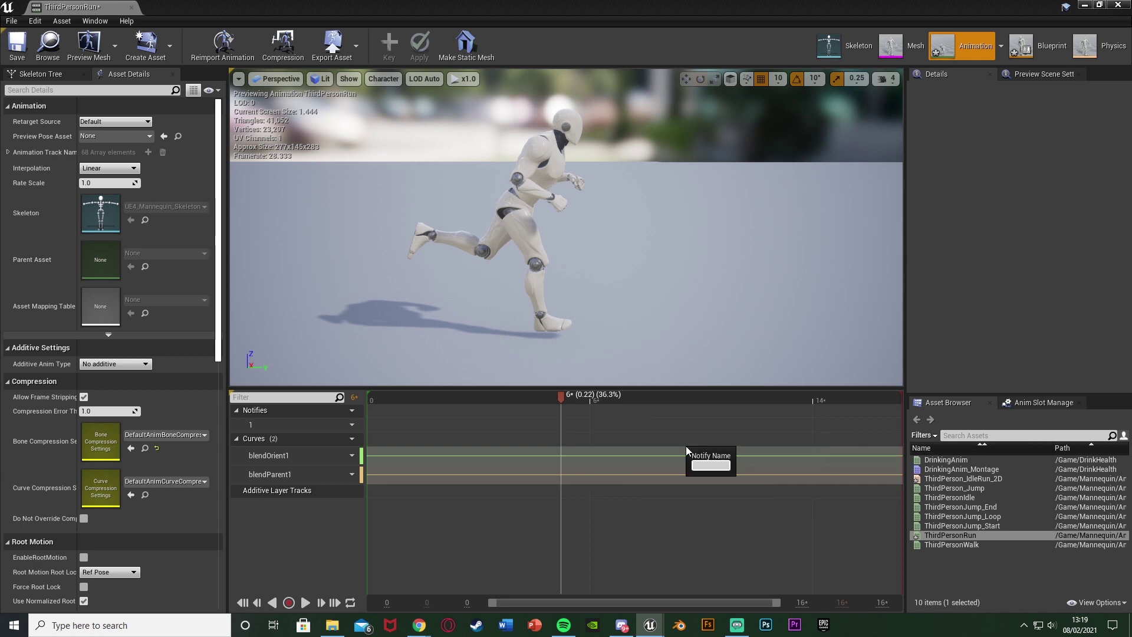
pyautogui.write('Footstep')
pyautogui.press('Return')
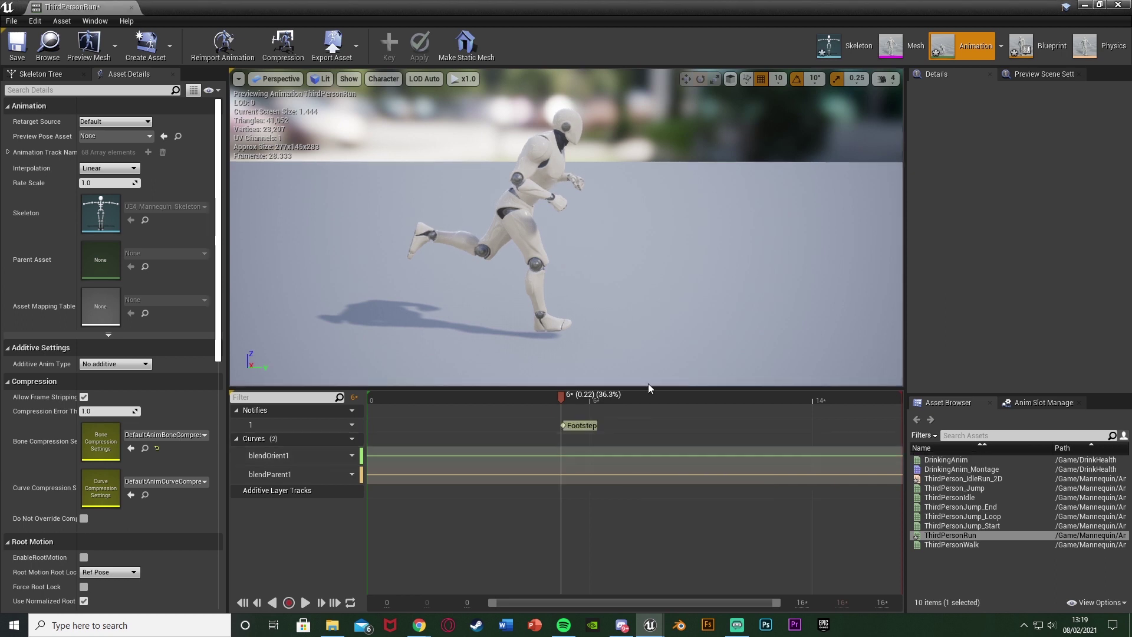
# - Add the AnimNotify_Footstep event to an empty area of the ThirdPerson_AnimBP event graph
pyautogui.click(1048, 62)
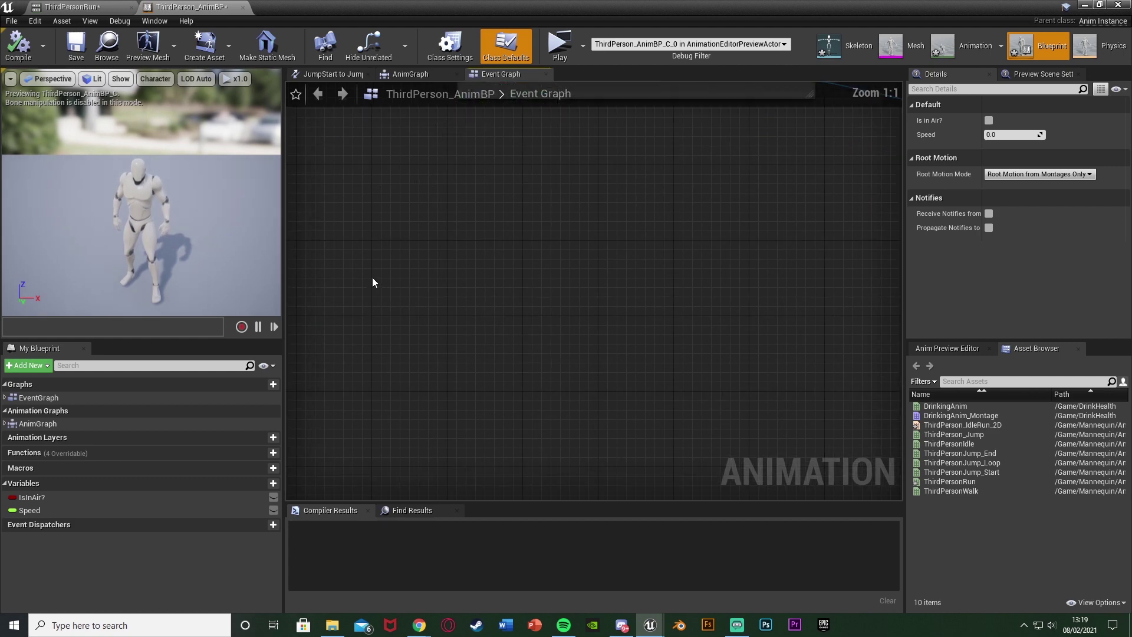
pyautogui.rightClick(380, 243)
pyautogui.write('notify')
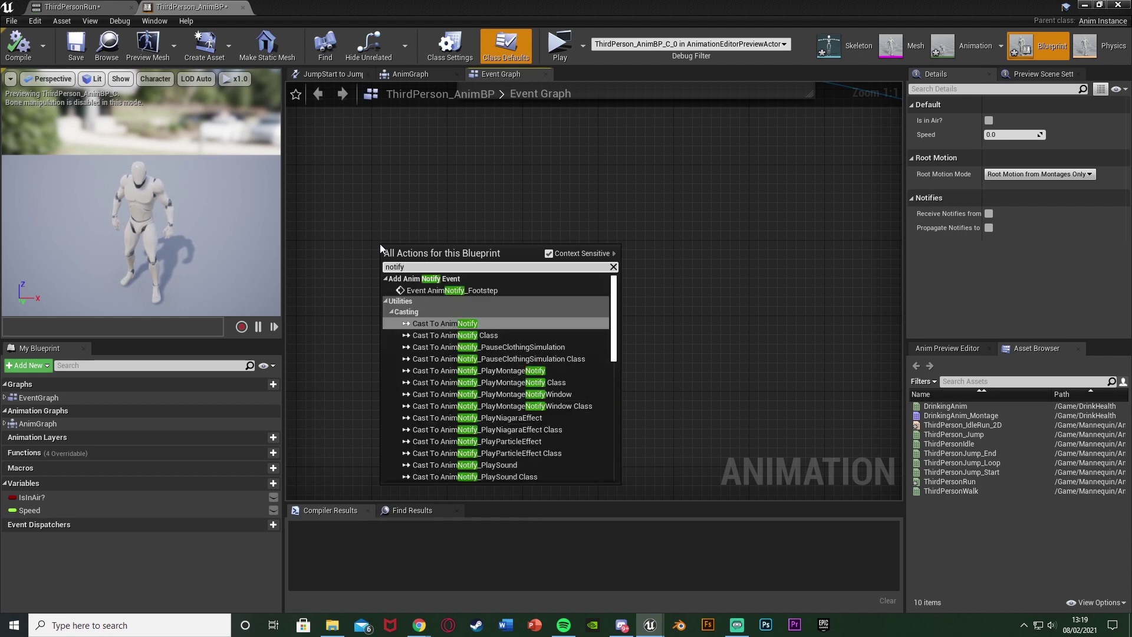
pyautogui.click(448, 291)
pyautogui.moveTo(424, 266); pyautogui.dragTo(416, 265)
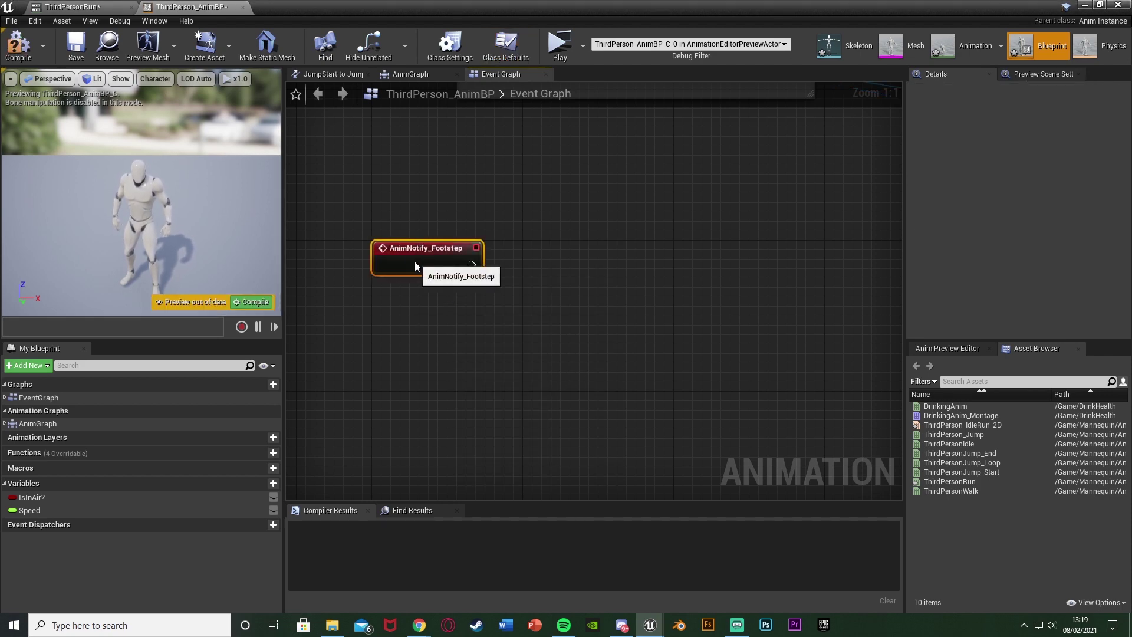
pyautogui.click(567, 423)
pyautogui.moveTo(568, 423); pyautogui.dragTo(576, 421, button='right')
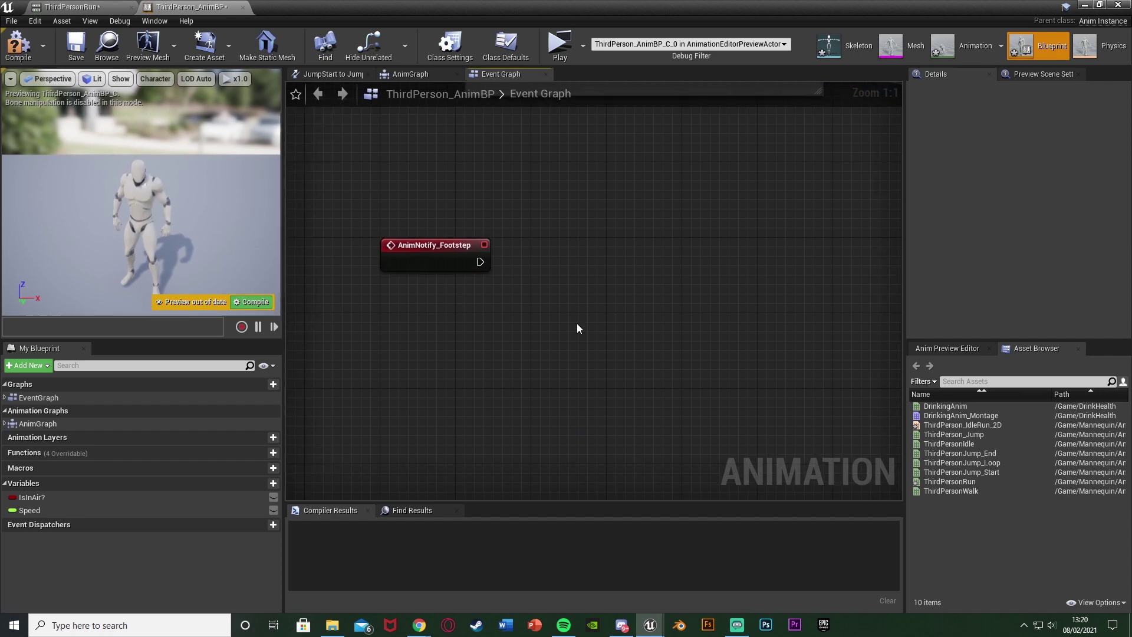
# - Add a Branch node beside the AnimNotify_Footstep event and connect the event's execution output to it
pyautogui.click(574, 250)
pyautogui.moveTo(583, 272); pyautogui.dragTo(480, 262)
pyautogui.moveTo(625, 260); pyautogui.dragTo(641, 251)
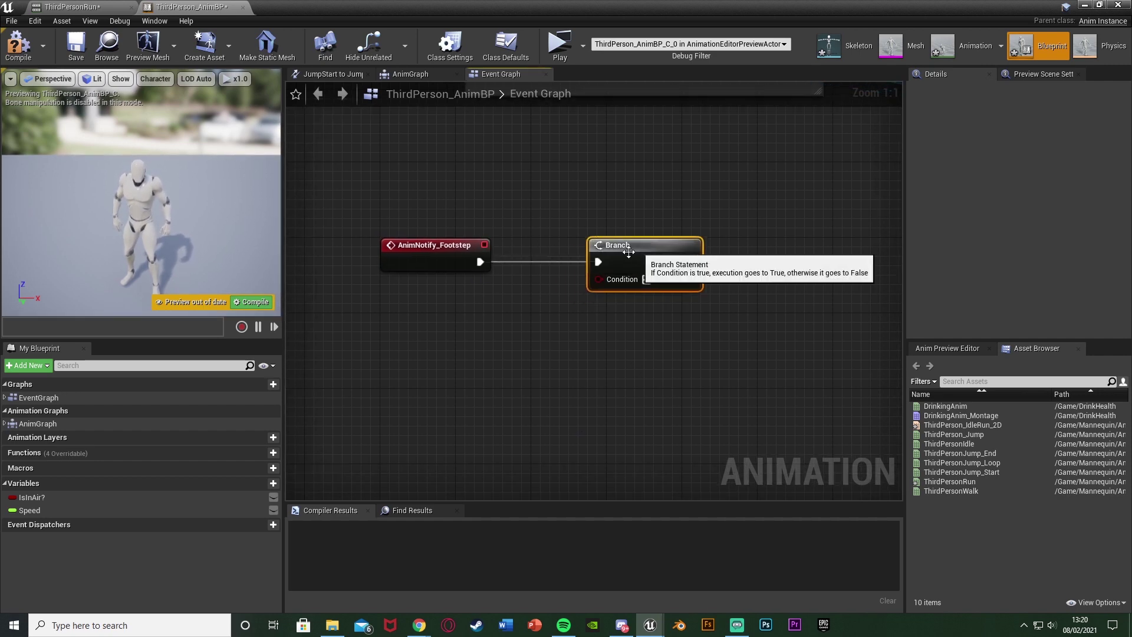
# - Add a Random Integer in Range node below the footstep event and set its Max to 4
pyautogui.rightClick(387, 293)
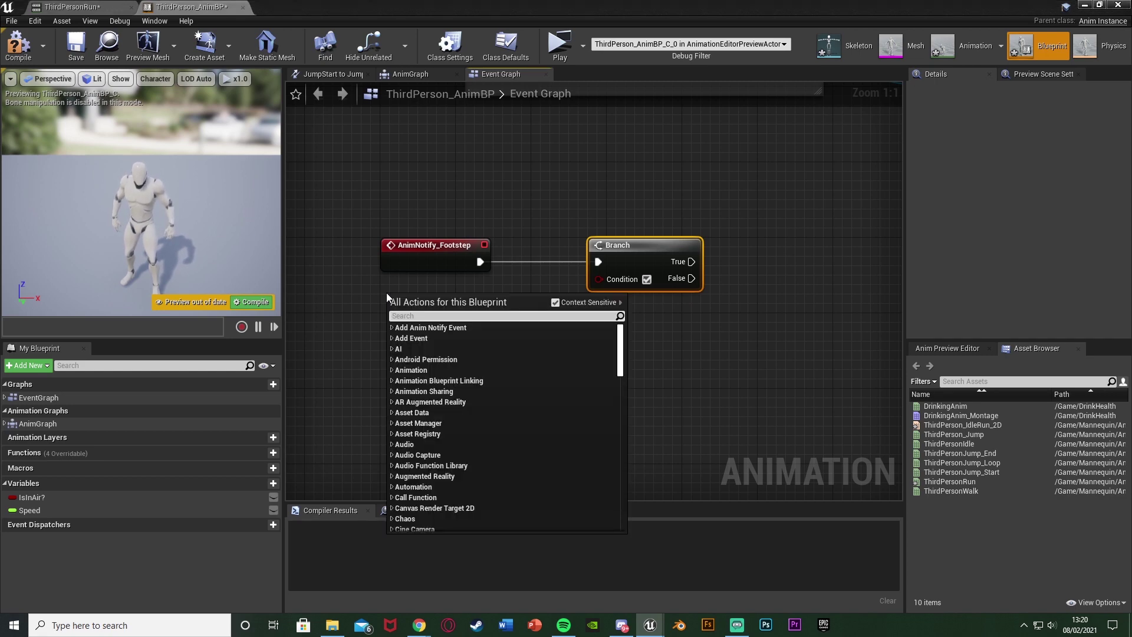
pyautogui.write('random inte')
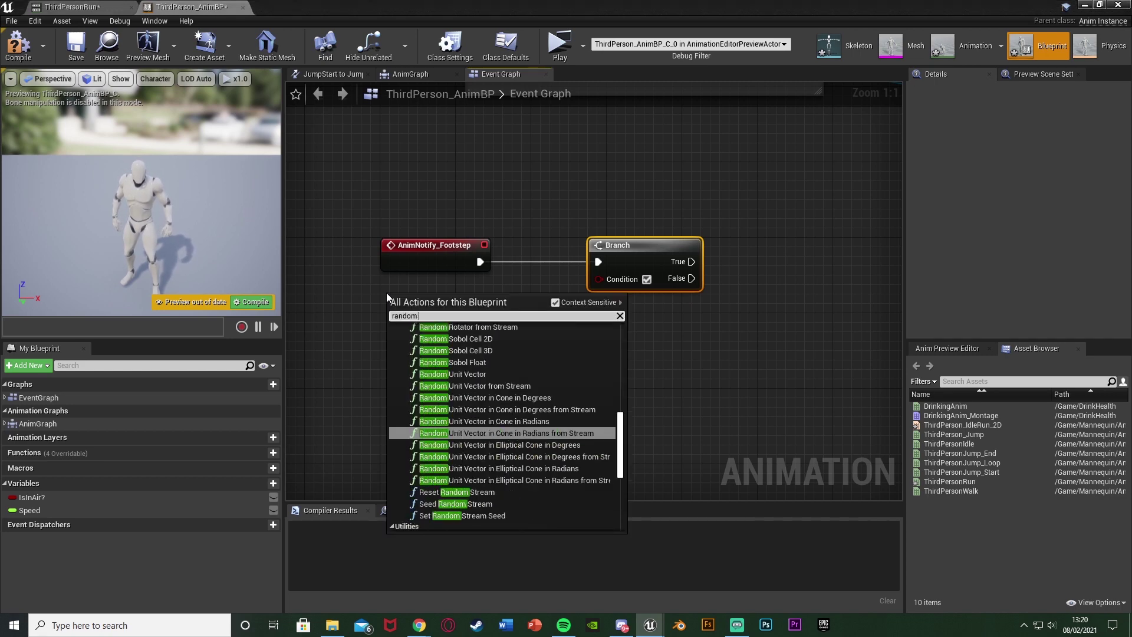
pyautogui.press('Down')
pyautogui.press('Down')
pyautogui.press('Down')
pyautogui.press('Down')
pyautogui.press('Return')
pyautogui.moveTo(395, 294); pyautogui.dragTo(386, 284)
pyautogui.click(420, 327)
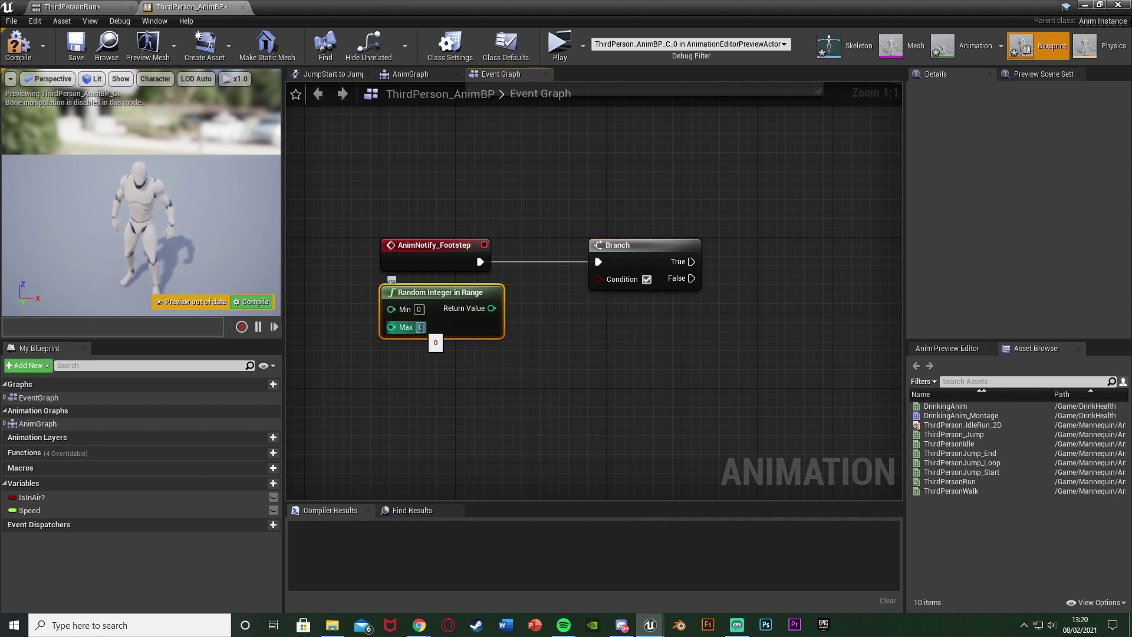
pyautogui.write('4')
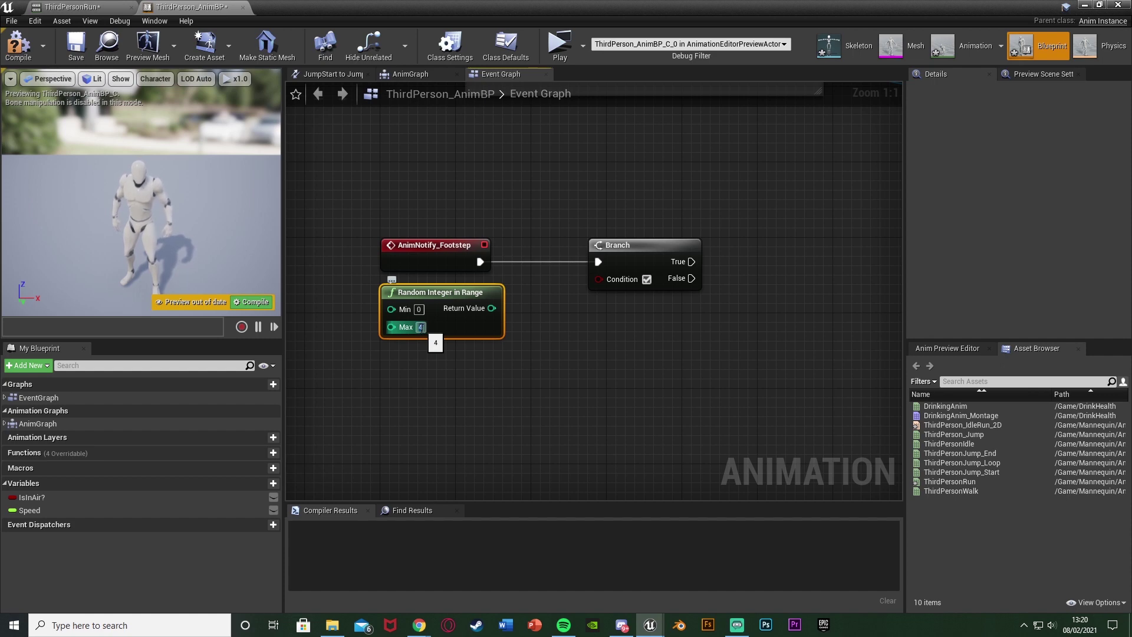
pyautogui.click(506, 384)
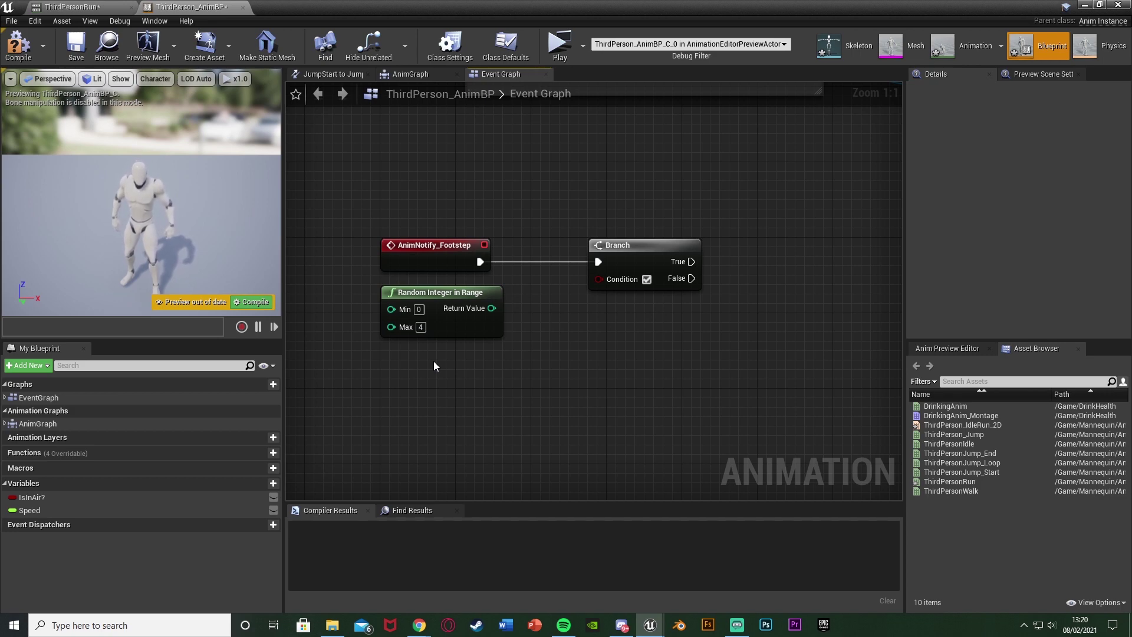
# - Compare the random integer with 2 using an equals node and connect the result to the Branch condition
pyautogui.moveTo(433, 361); pyautogui.dragTo(375, 368, button='right')
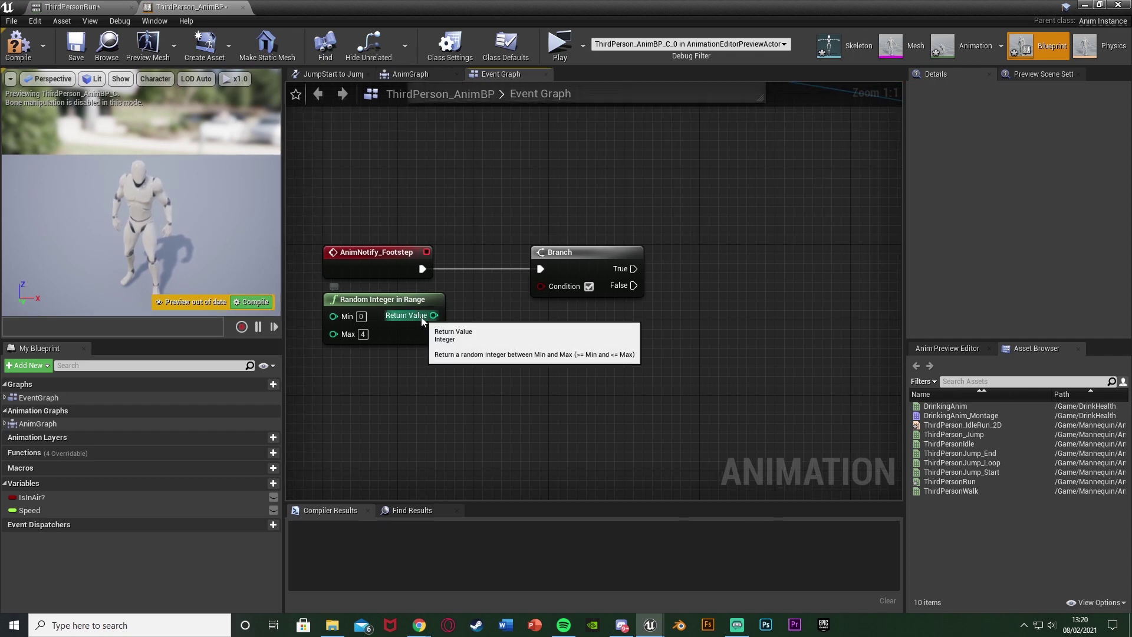
pyautogui.moveTo(434, 315); pyautogui.dragTo(458, 318)
pyautogui.write('==')
pyautogui.press('Return')
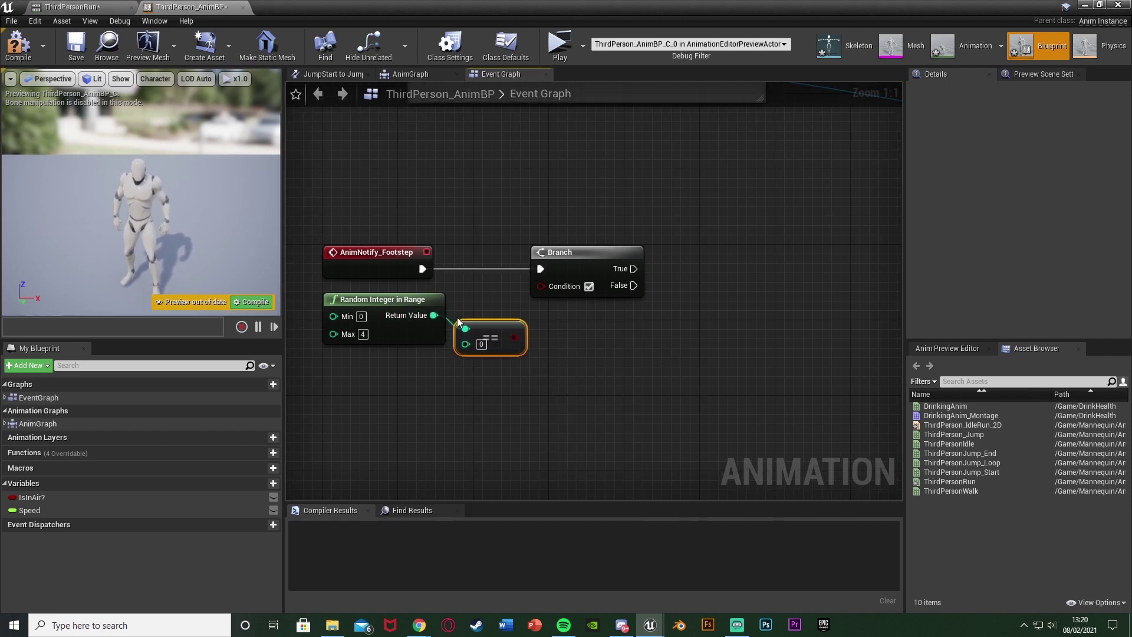
pyautogui.moveTo(485, 328); pyautogui.dragTo(495, 318)
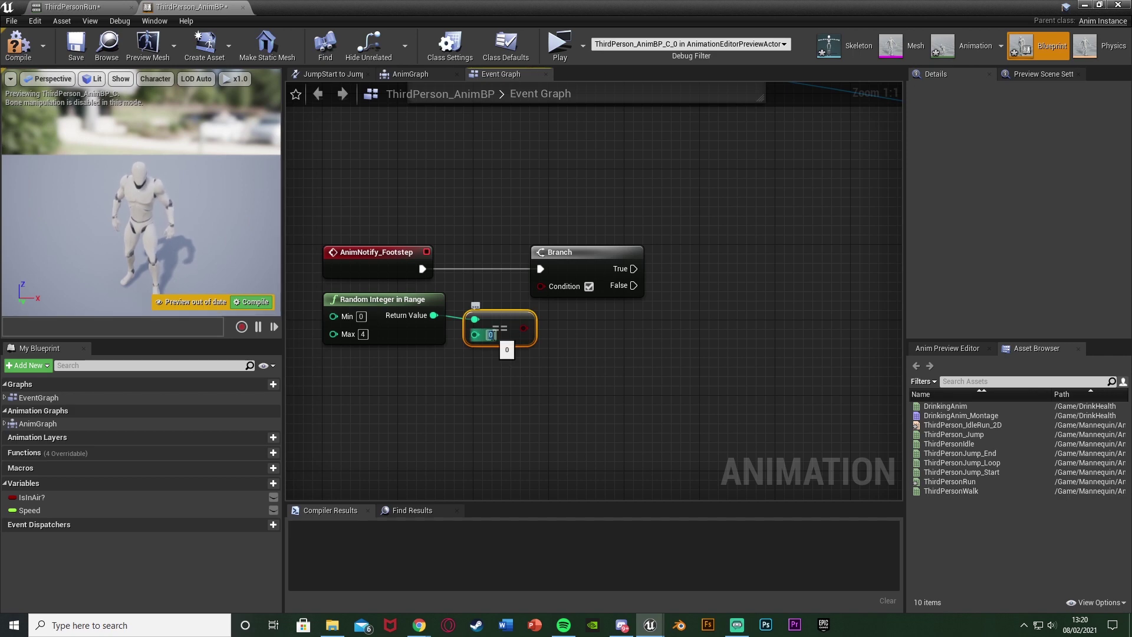
pyautogui.write('2')
pyautogui.moveTo(524, 328); pyautogui.dragTo(614, 266)
pyautogui.click(585, 266)
pyautogui.click(506, 379)
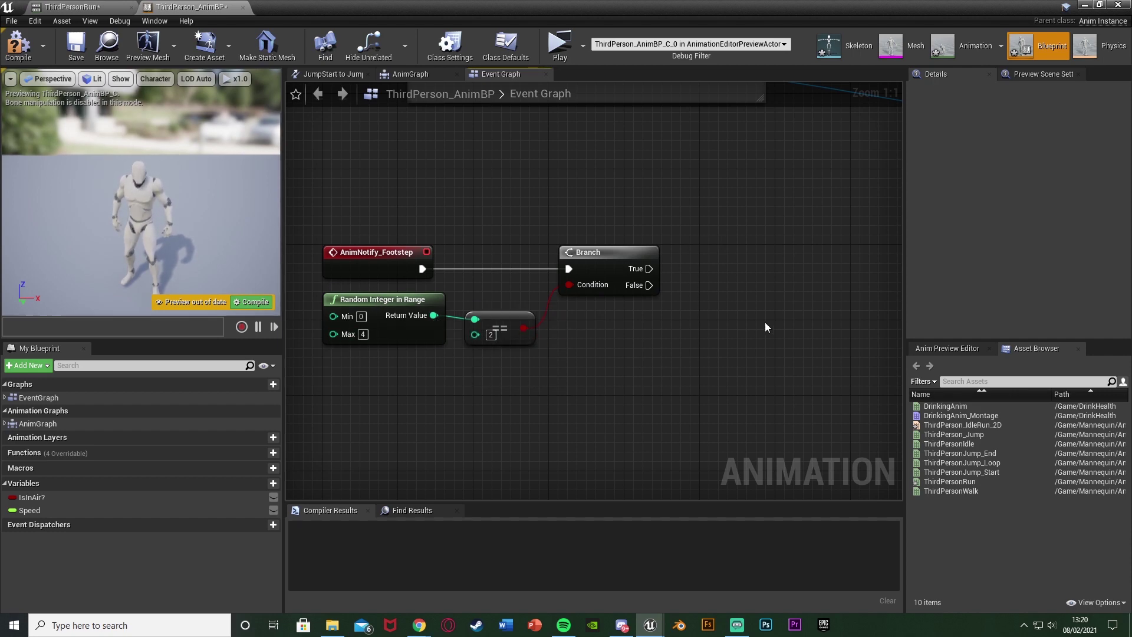
# - Set the Max of the Random Integer in Range node to 3
pyautogui.moveTo(548, 409); pyautogui.dragTo(601, 380, button='right')
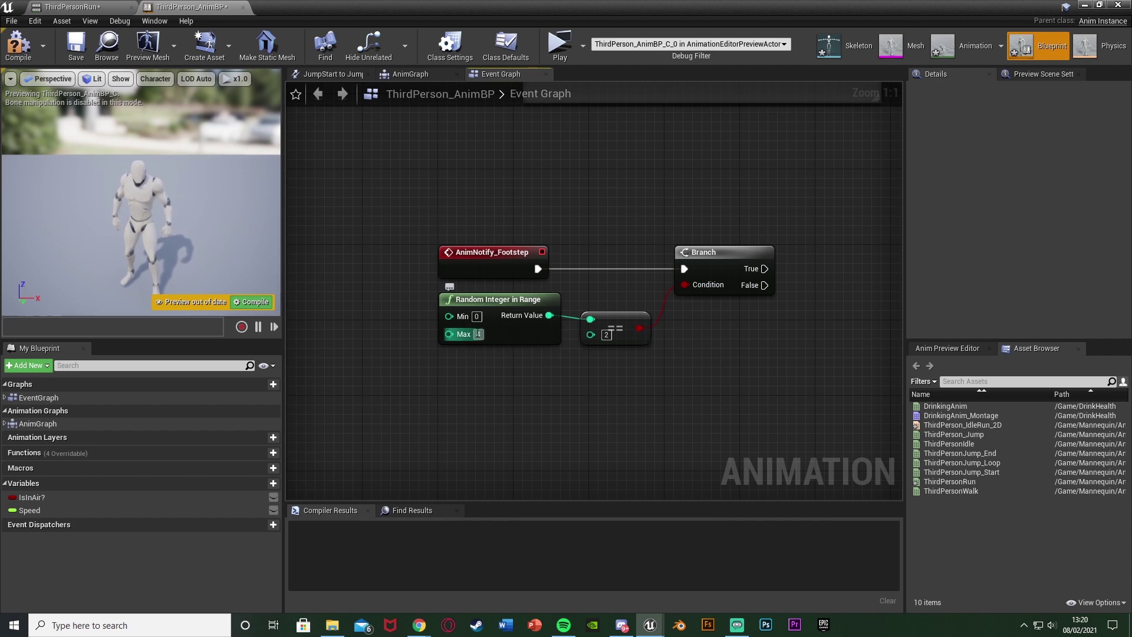
pyautogui.write('3')
pyautogui.press('Return')
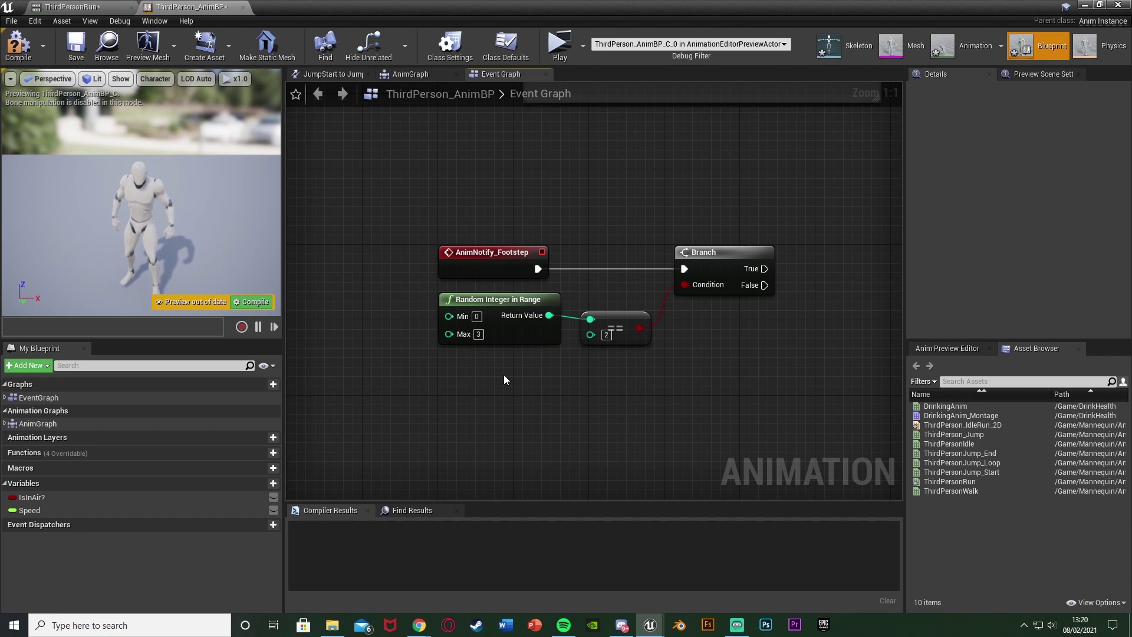
pyautogui.moveTo(435, 390); pyautogui.dragTo(565, 377)
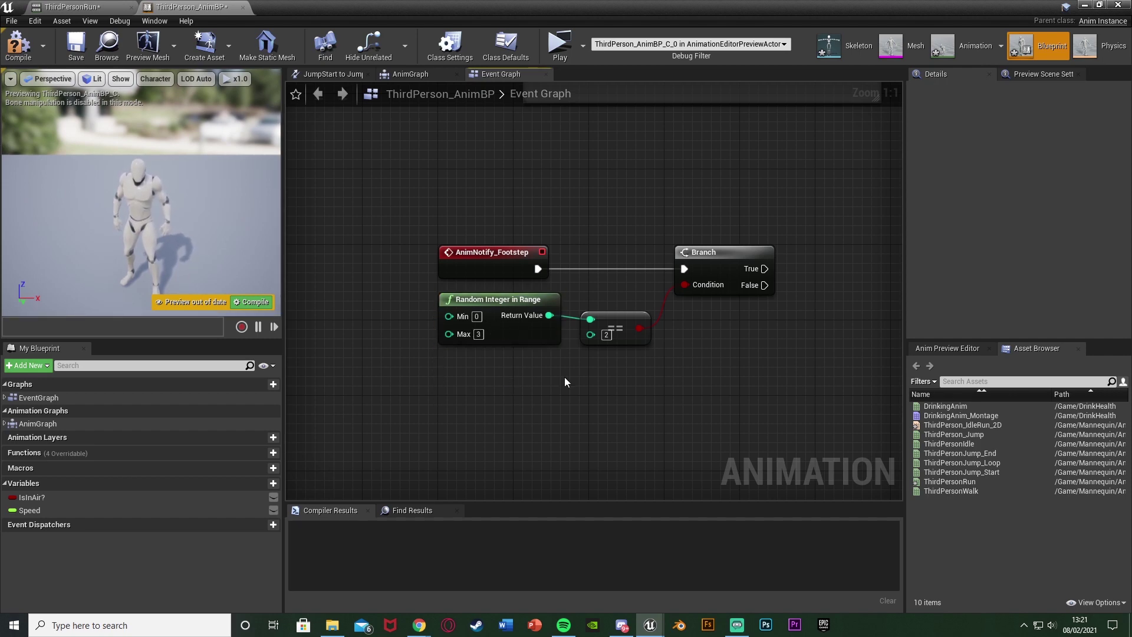
# - Add a Play Sound at Location node connected to the Branch's True output and place it further along the chain
pyautogui.moveTo(701, 326); pyautogui.dragTo(465, 333, button='right')
pyautogui.moveTo(526, 276); pyautogui.dragTo(631, 273)
pyautogui.write('play sound at')
pyautogui.press('Return')
pyautogui.moveTo(646, 274); pyautogui.dragTo(740, 255)
# - Add a GetActorLocation node fed by the Try Get Pawn Owner return value, above the footstep Branch
pyautogui.moveTo(610, 249); pyautogui.dragTo(636, 320, button='right')
pyautogui.moveTo(477, 223); pyautogui.dragTo(529, 351, button='right')
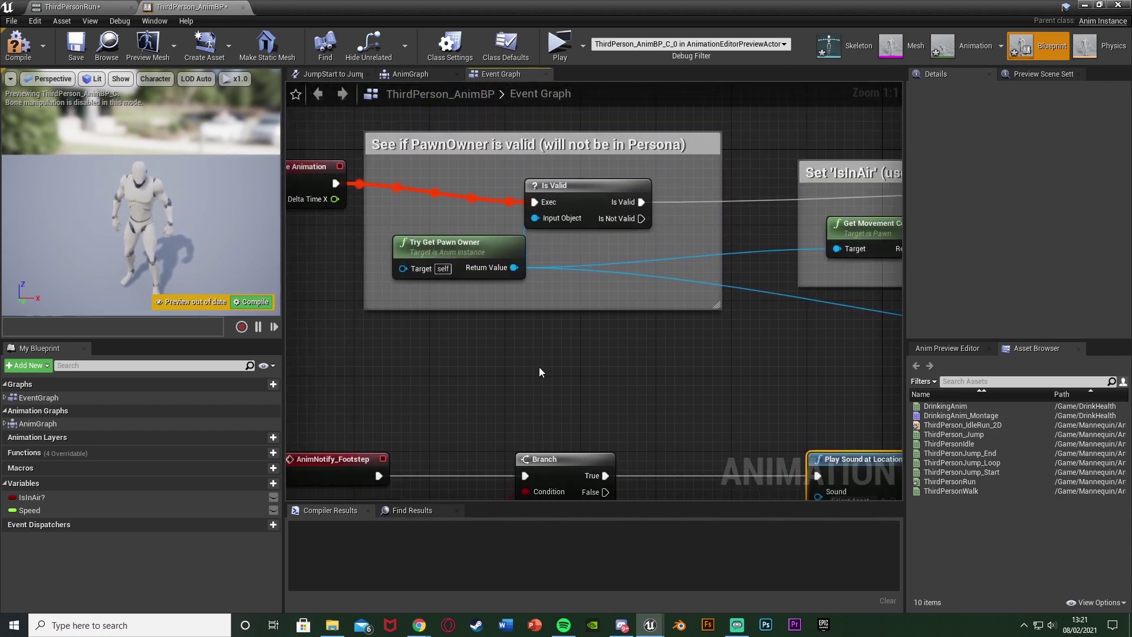
pyautogui.moveTo(515, 268); pyautogui.dragTo(496, 405)
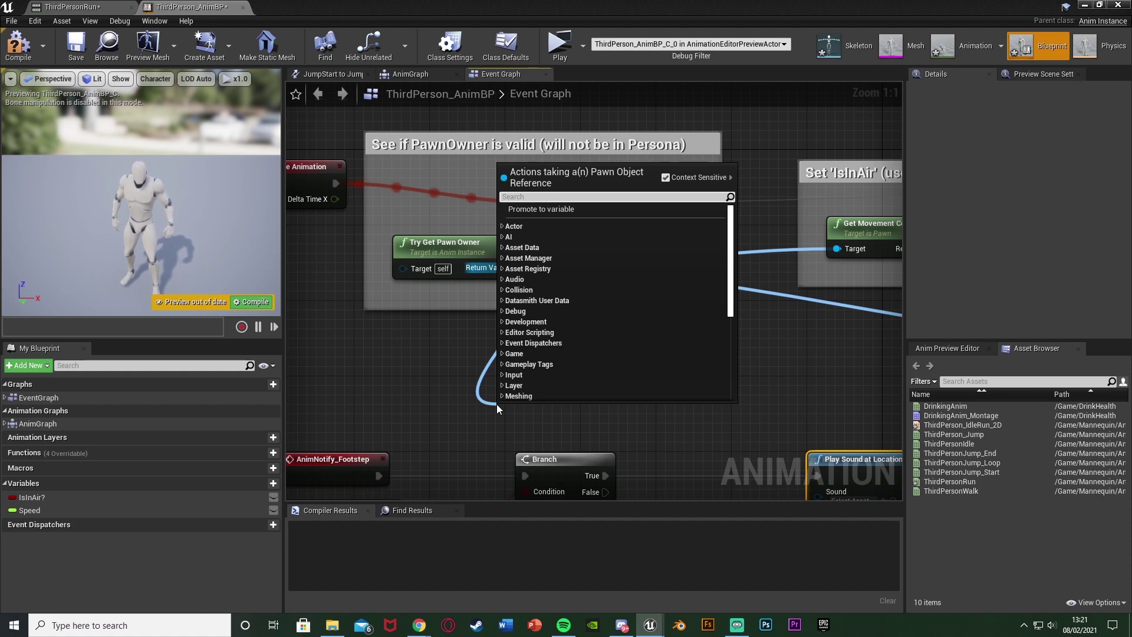
pyautogui.write('get actor loca')
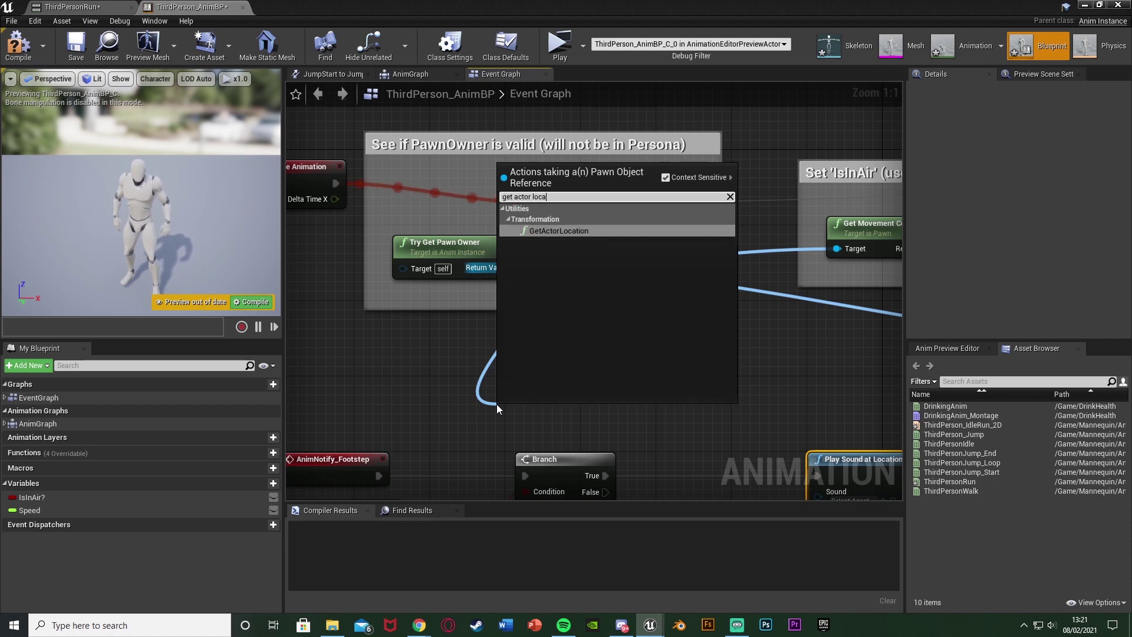
pyautogui.press('Return')
# - Split the GetActorLocation return value and connect its X and Y to a new Make Vector node
pyautogui.moveTo(566, 385); pyautogui.dragTo(557, 323, button='right')
pyautogui.moveTo(558, 355); pyautogui.dragTo(624, 318)
pyautogui.rightClick(555, 337)
pyautogui.click(583, 354)
pyautogui.write('make vector')
pyautogui.press('Return')
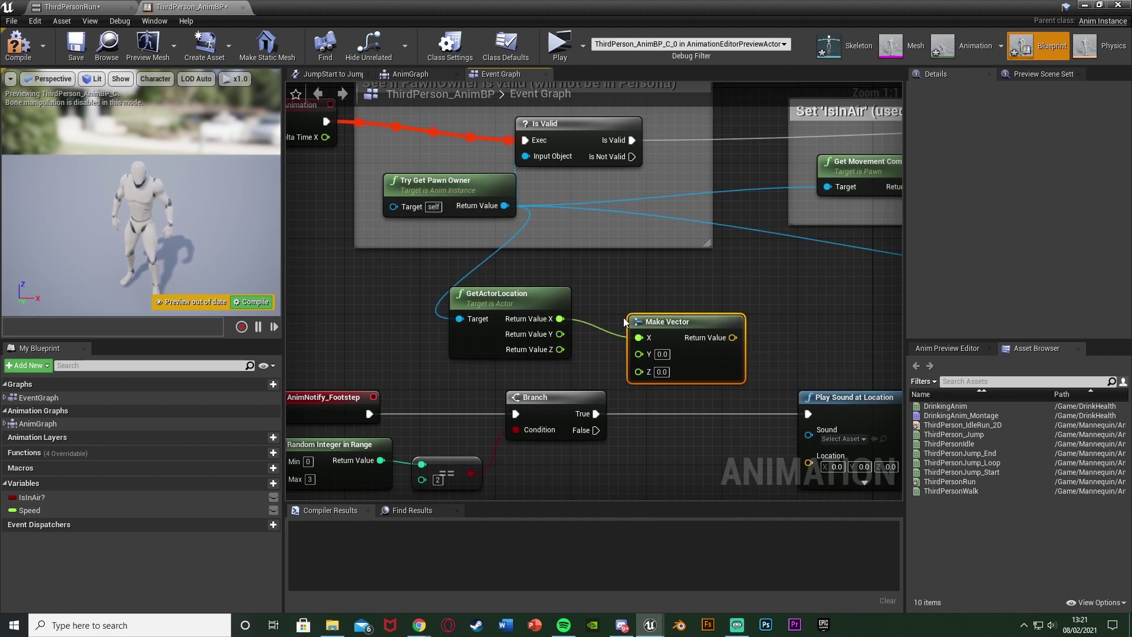
pyautogui.moveTo(655, 323); pyautogui.dragTo(673, 303)
pyautogui.moveTo(560, 334); pyautogui.dragTo(700, 303)
pyautogui.moveTo(694, 376); pyautogui.dragTo(660, 322, button='right')
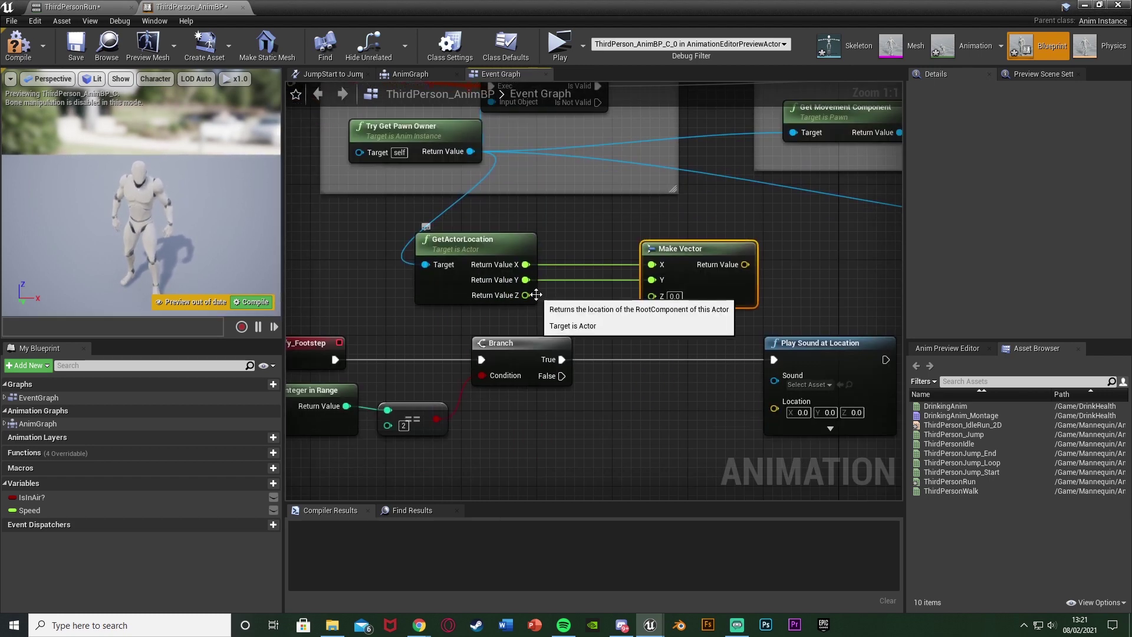
# - Subtract 44 from the GetActorLocation Z value with a float - float node and connect the result to Make Vector's Z
pyautogui.moveTo(525, 295); pyautogui.dragTo(556, 298)
pyautogui.write('-')
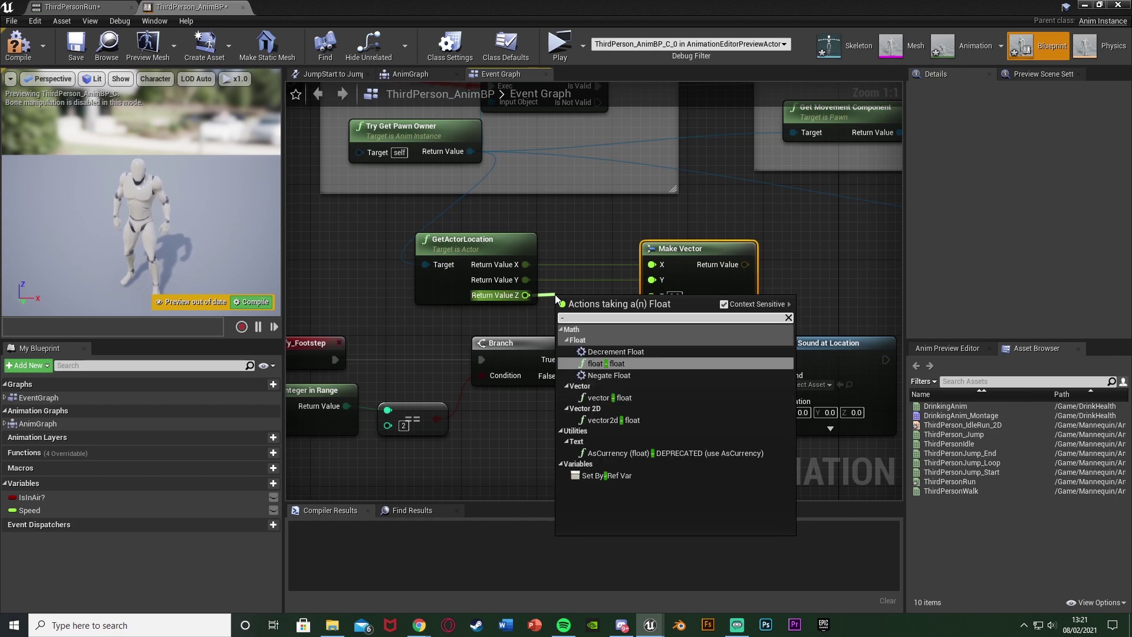
pyautogui.press('Return')
pyautogui.moveTo(622, 305); pyautogui.dragTo(651, 296)
pyautogui.click(586, 312)
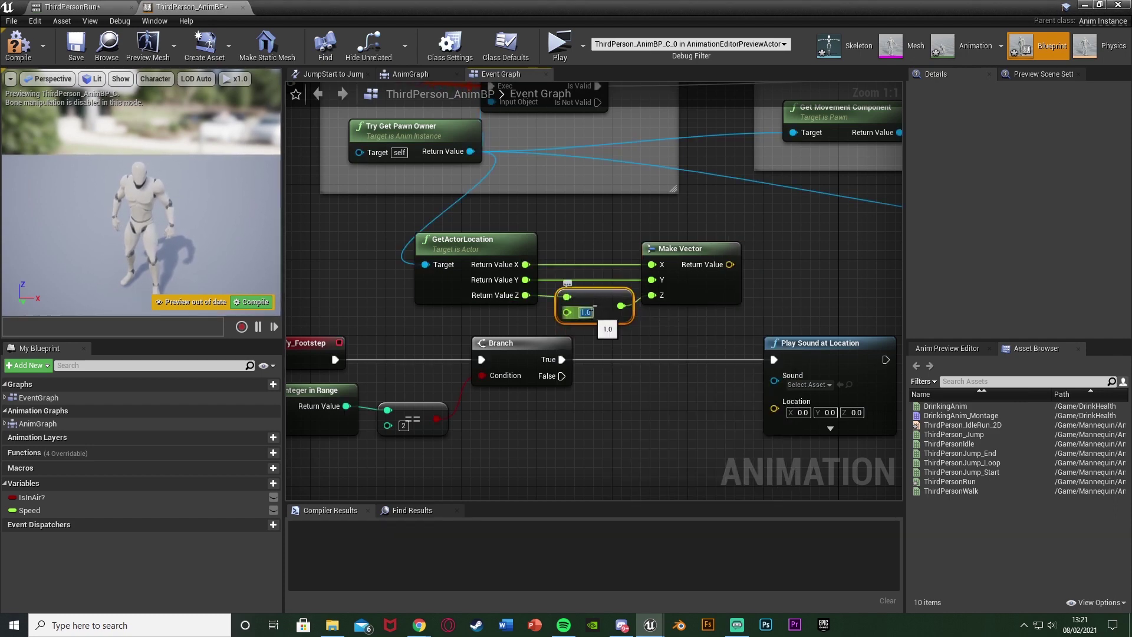
pyautogui.click(653, 370)
pyautogui.moveTo(654, 374); pyautogui.dragTo(599, 351, button='right')
pyautogui.moveTo(635, 265); pyautogui.dragTo(654, 265)
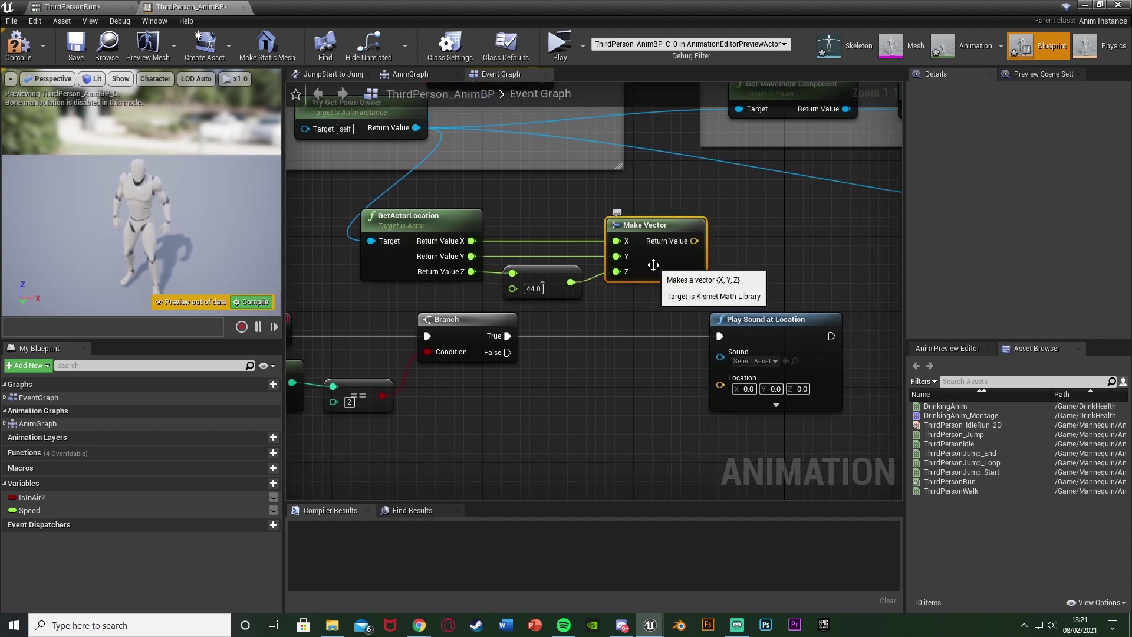
# - Connect the Make Vector return value to the Location input of Play Sound at Location and move that node further along
pyautogui.moveTo(175, 243); pyautogui.dragTo(141, 244)
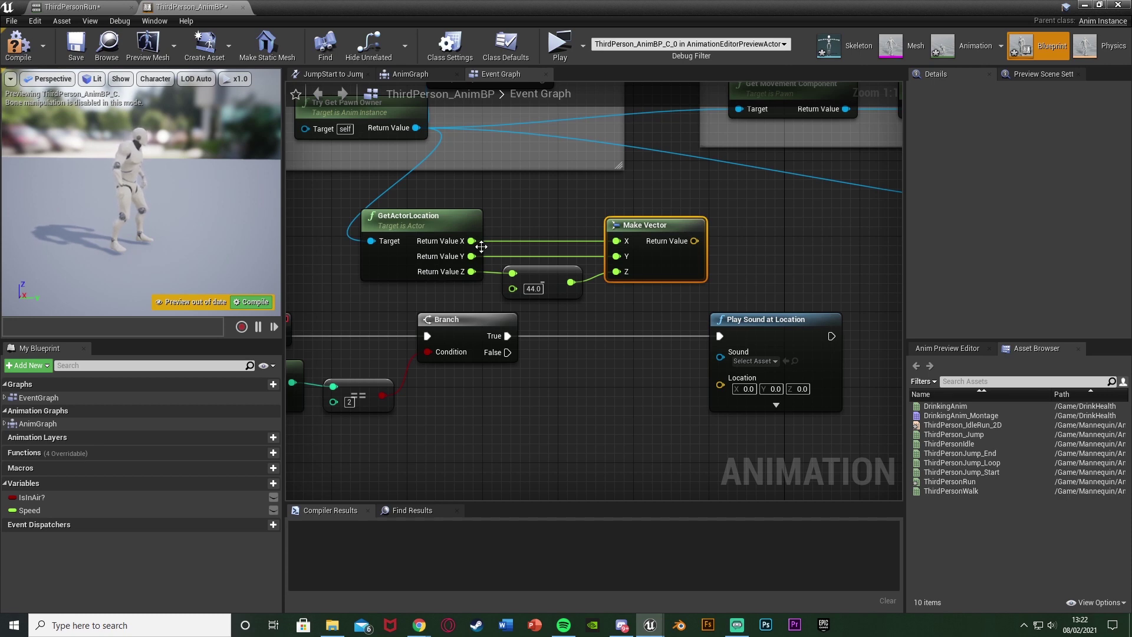
pyautogui.moveTo(706, 372); pyautogui.dragTo(615, 377, button='right')
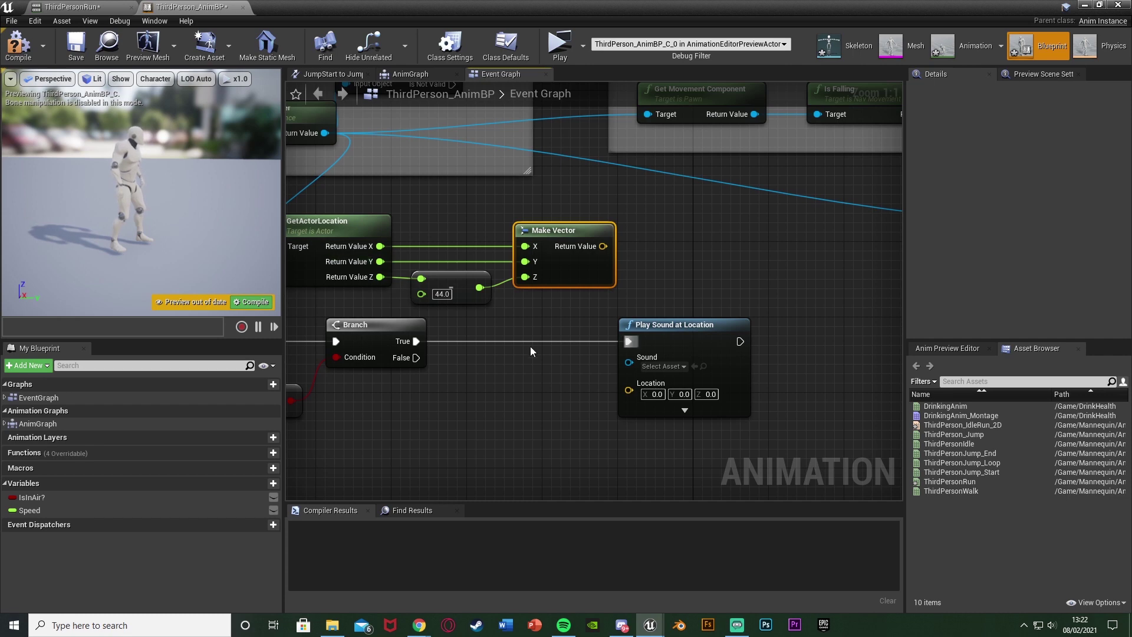
pyautogui.moveTo(601, 247); pyautogui.dragTo(629, 390)
pyautogui.moveTo(653, 338); pyautogui.dragTo(701, 338)
# - Add a Select node feeding the Sound input of Play Sound at Location and place it below the execution line
pyautogui.moveTo(667, 401); pyautogui.dragTo(669, 351, button='right')
pyautogui.moveTo(678, 312); pyautogui.dragTo(574, 346)
pyautogui.write('sel')
pyautogui.press('Return')
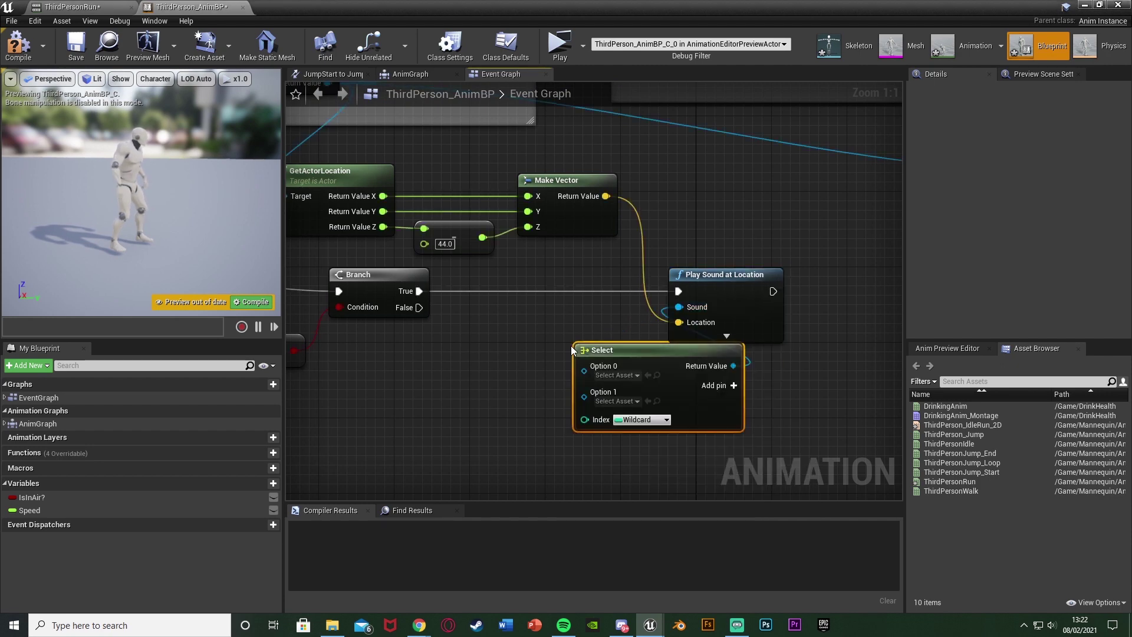
pyautogui.moveTo(652, 367); pyautogui.dragTo(511, 358)
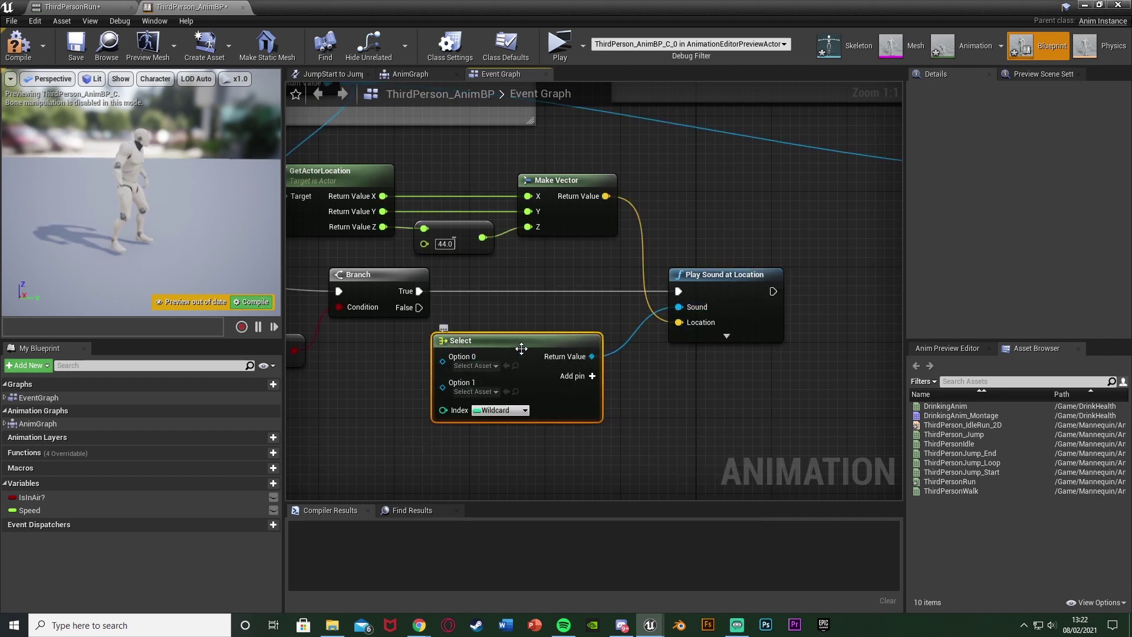
pyautogui.moveTo(561, 406); pyautogui.dragTo(601, 405)
pyautogui.click(701, 409)
# - Set the Select node's Option 0 to WoodenCreak1 and Option 1 to WoodenCreak2
pyautogui.moveTo(490, 384); pyautogui.dragTo(475, 331, button='right')
pyautogui.click(475, 329)
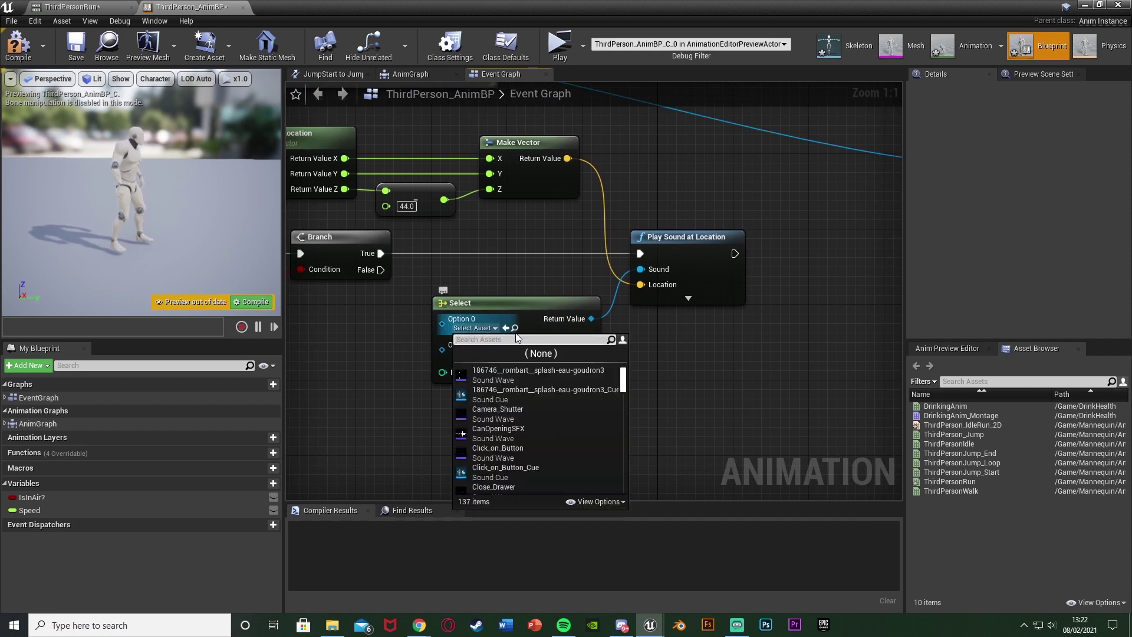
pyautogui.write('crea')
pyautogui.click(533, 373)
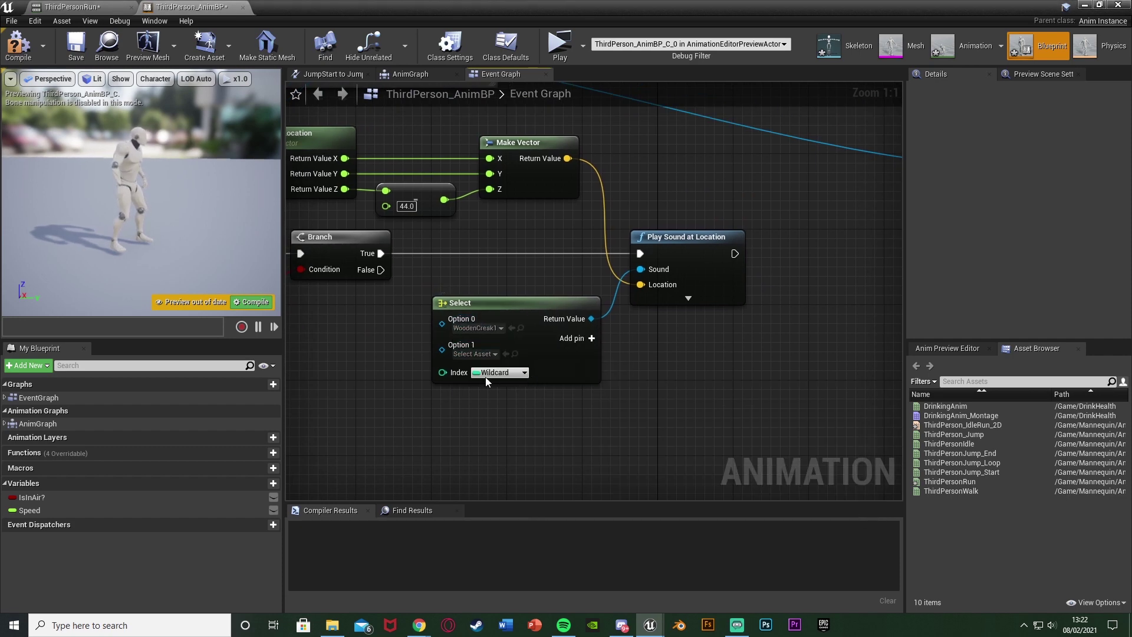
pyautogui.click(485, 354)
pyautogui.write('crea')
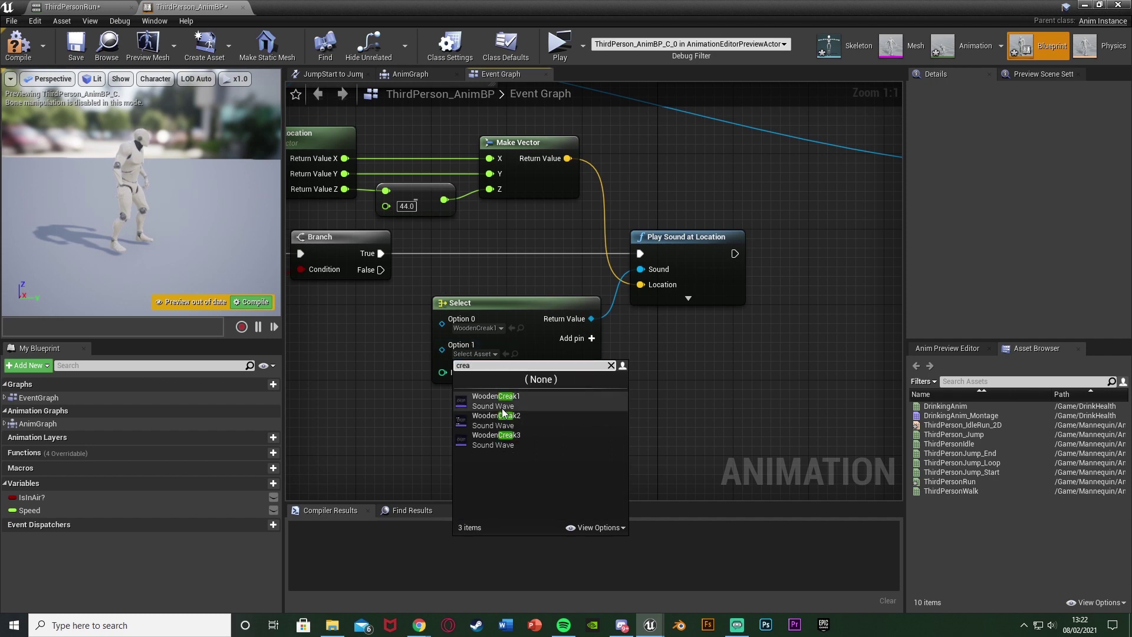
pyautogui.click(502, 417)
# - Add a third option pin to the Select node and set Option 2 to WoodenCreak3
pyautogui.click(592, 341)
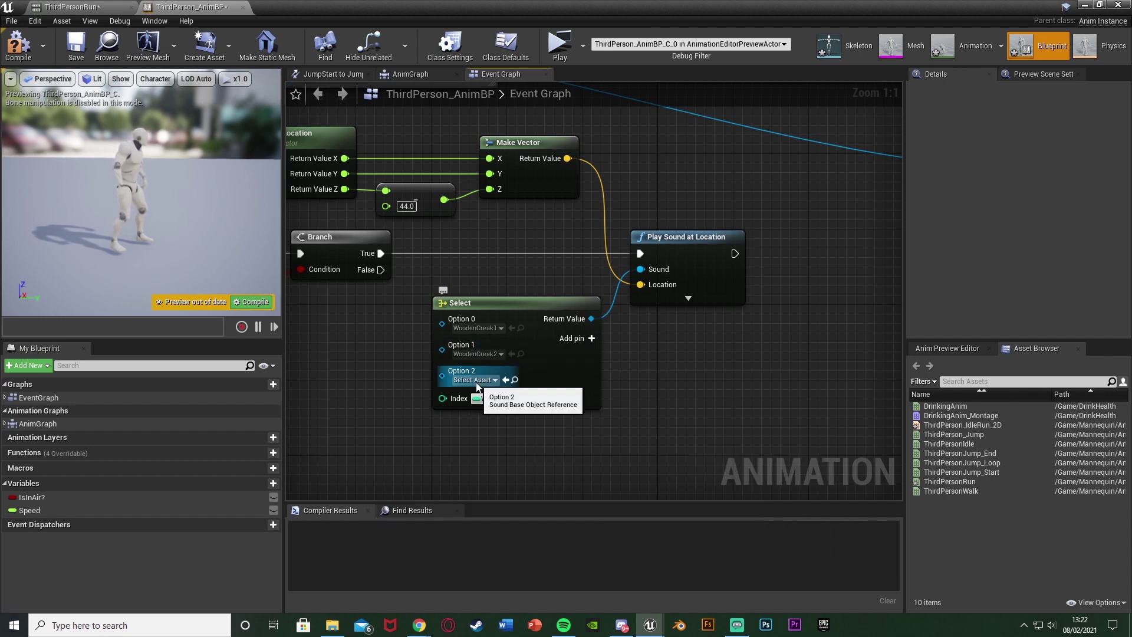
pyautogui.click(476, 380)
pyautogui.write('crea')
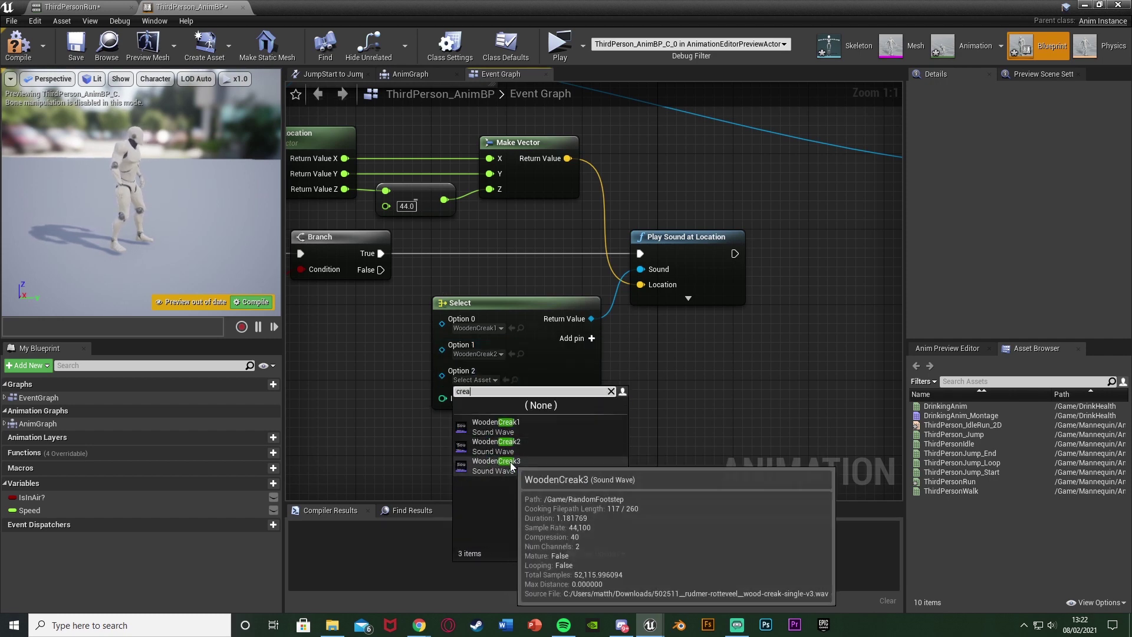
pyautogui.click(513, 426)
# - Feed the Select node's Index from a new Random Integer in Range node with Min 0 and Max 2
pyautogui.moveTo(490, 444); pyautogui.dragTo(498, 278, button='right')
pyautogui.moveTo(868, 377); pyautogui.dragTo(601, 369, button='right')
pyautogui.moveTo(555, 340); pyautogui.dragTo(572, 375)
pyautogui.write('random in')
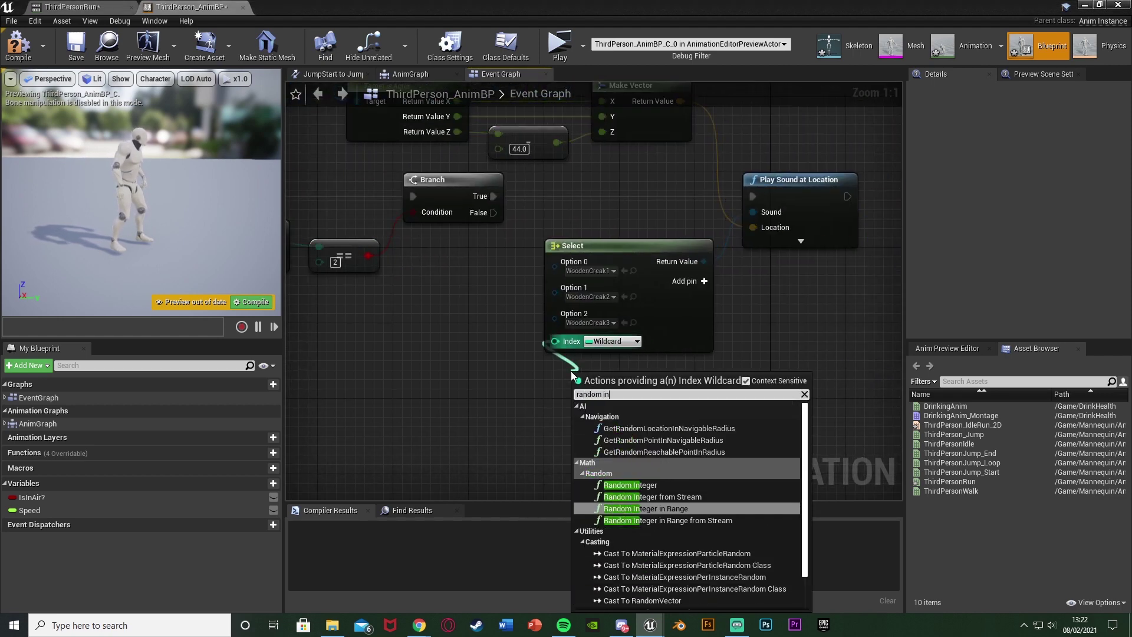
pyautogui.press('Return')
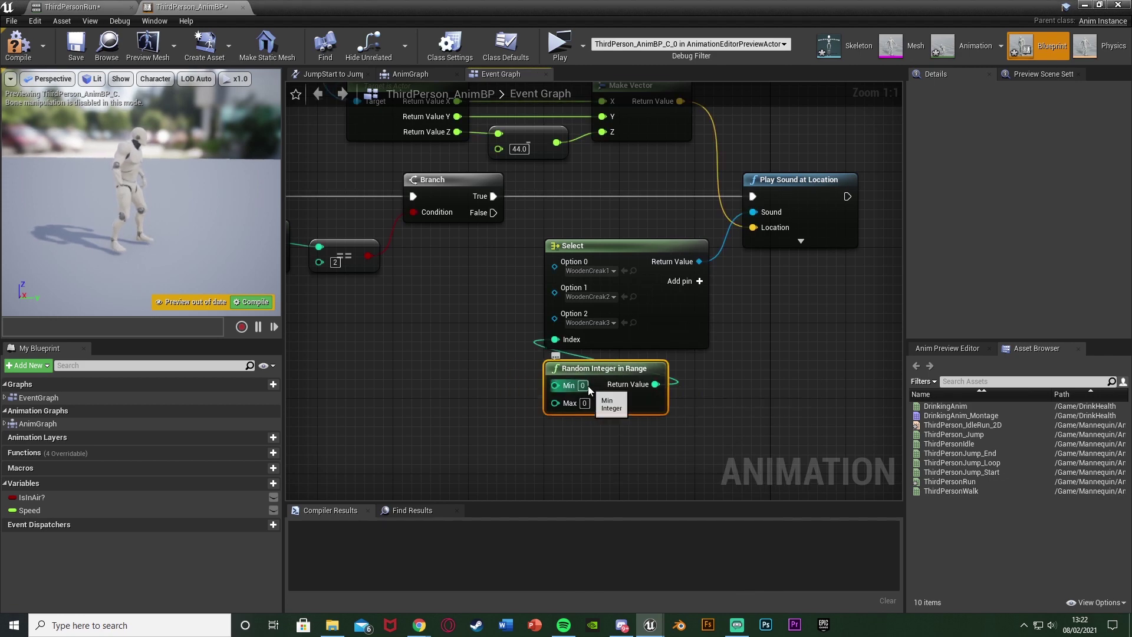
pyautogui.click(583, 385)
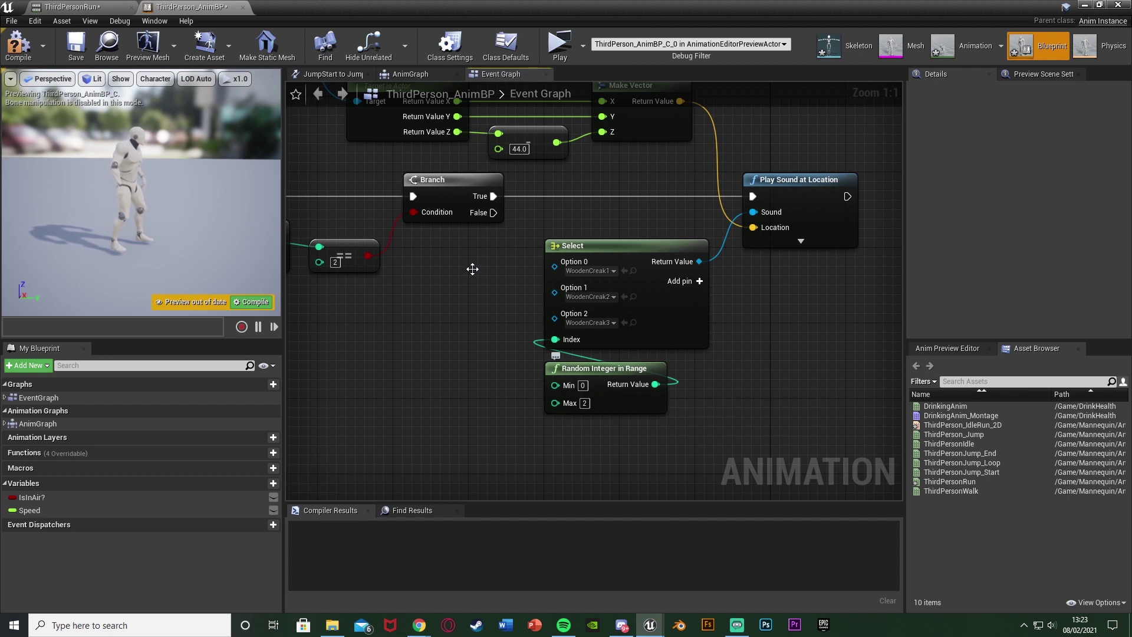
# - Play the ThirdPersonRun animation to check its Footstep notify, and return to the ThirdPerson_AnimBP event graph
pyautogui.moveTo(466, 260); pyautogui.dragTo(528, 280, button='right')
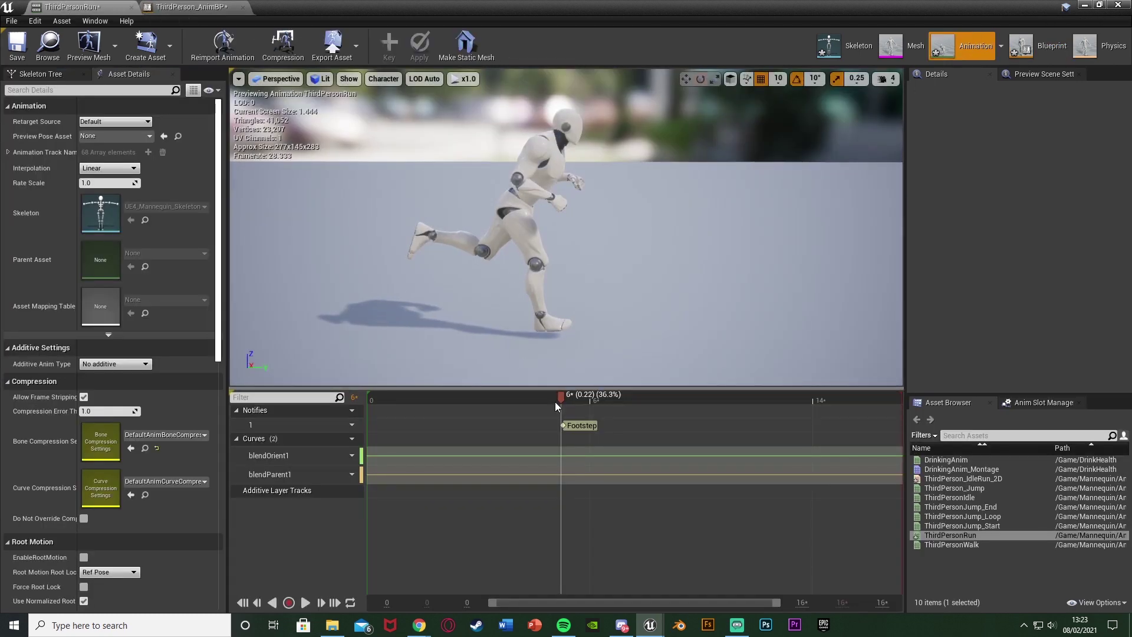
pyautogui.press('space')
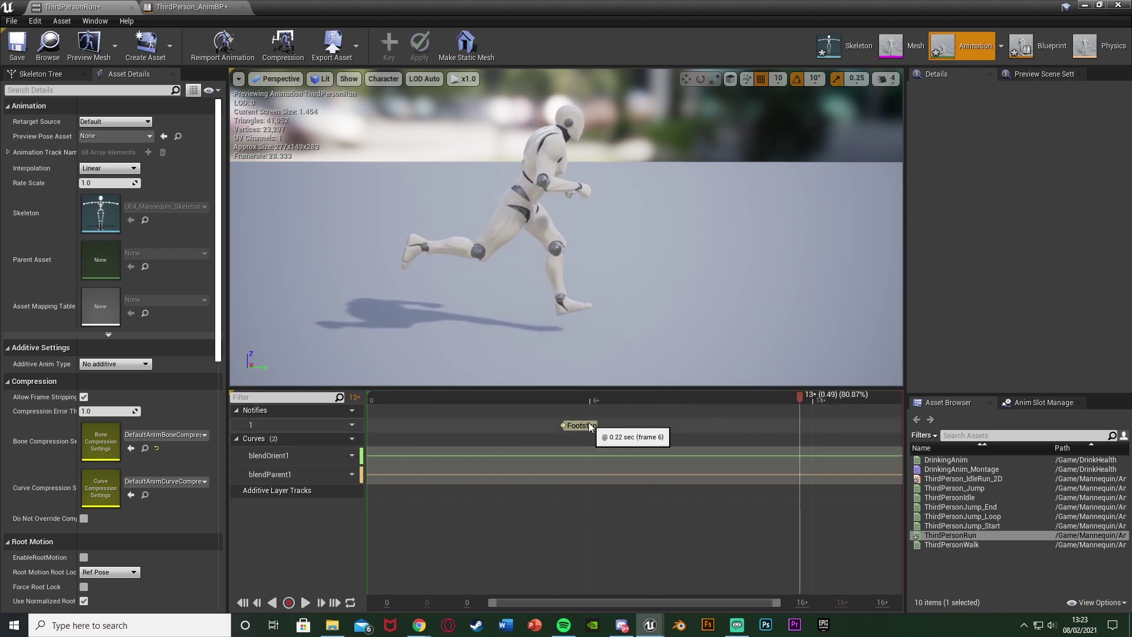
pyautogui.click(172, 6)
# - Review the node chain from AnimNotify_Footstep through the random Branch check, the location vector and the Select node to Play Sound at Location
pyautogui.moveTo(389, 183); pyautogui.dragTo(563, 233, button='right')
pyautogui.moveTo(434, 225); pyautogui.dragTo(439, 253)
pyautogui.click(581, 274)
pyautogui.moveTo(586, 285); pyautogui.dragTo(492, 286, button='right')
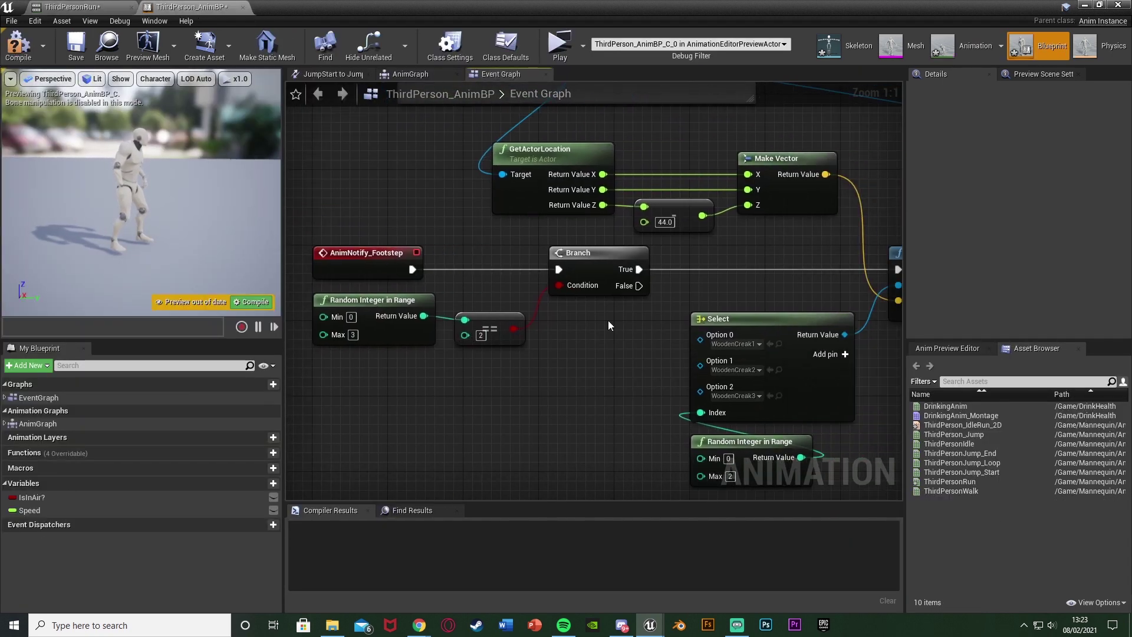
pyautogui.moveTo(369, 382); pyautogui.dragTo(391, 353)
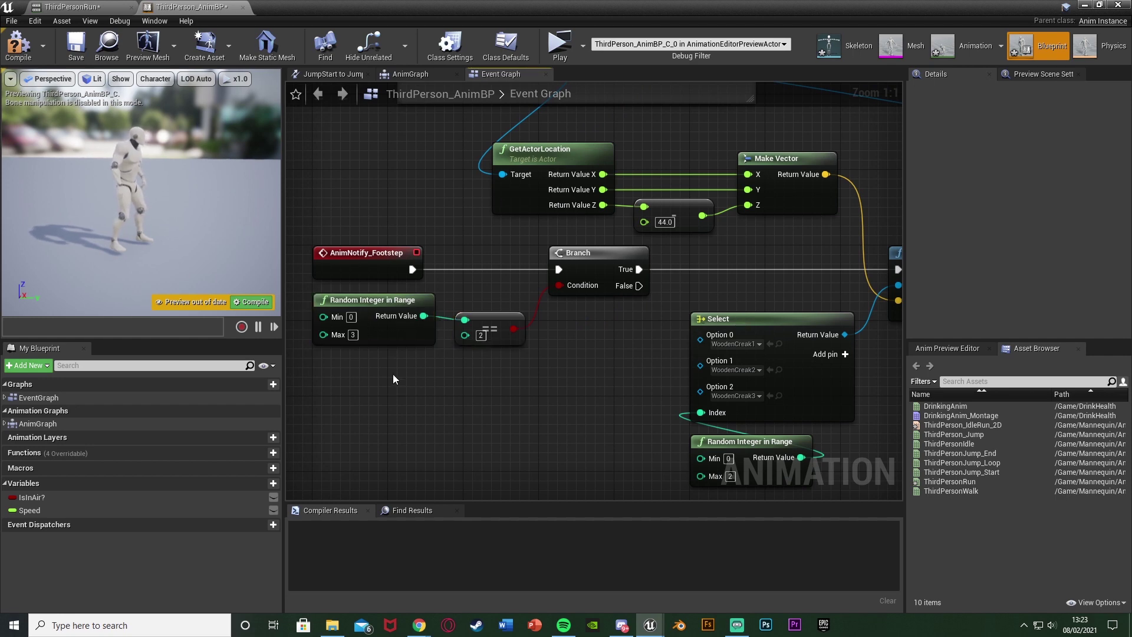
pyautogui.moveTo(473, 417); pyautogui.dragTo(491, 327)
pyautogui.moveTo(574, 346); pyautogui.dragTo(487, 361, button='right')
pyautogui.moveTo(588, 319); pyautogui.dragTo(726, 313, button='right')
pyautogui.moveTo(563, 395); pyautogui.dragTo(468, 405, button='right')
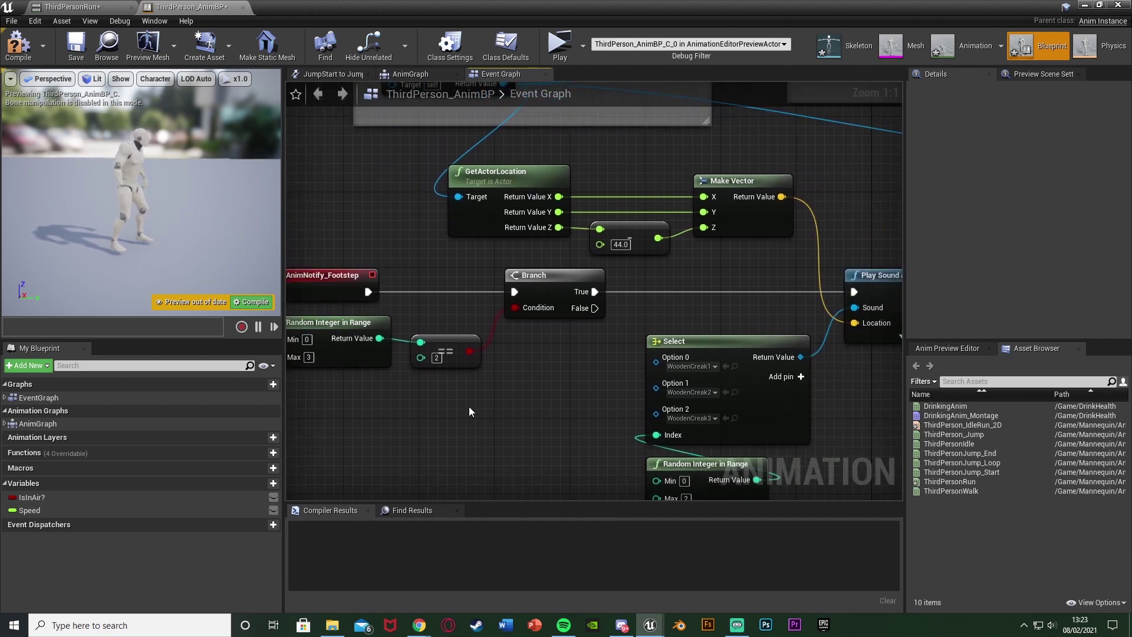
pyautogui.moveTo(577, 373); pyautogui.dragTo(412, 384, button='right')
pyautogui.moveTo(604, 303); pyautogui.dragTo(642, 336, button='right')
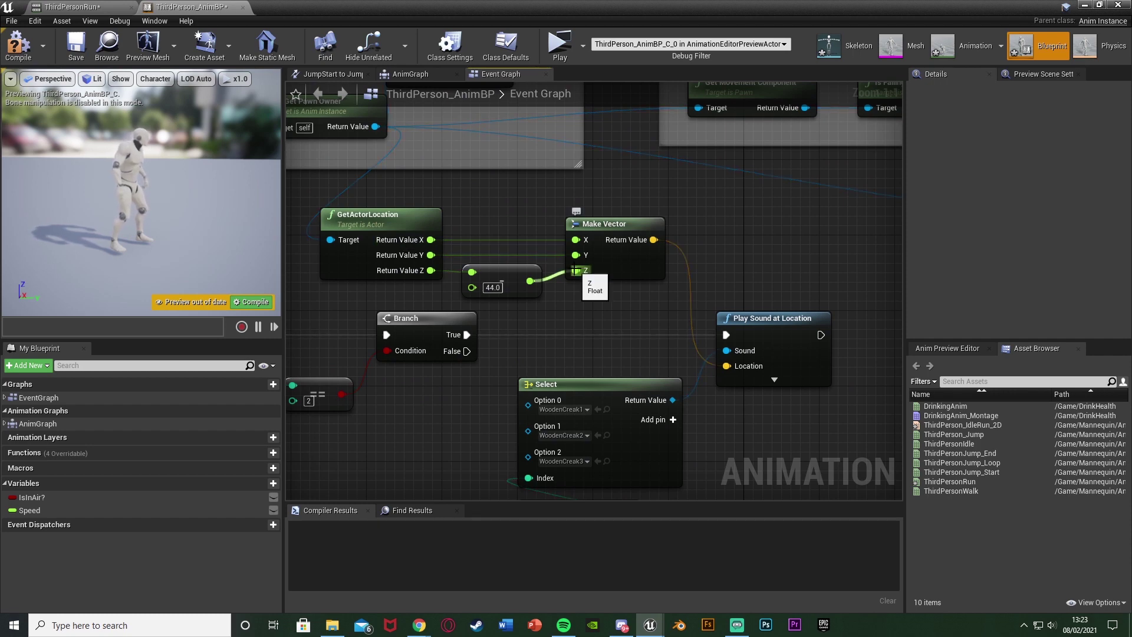
pyautogui.moveTo(575, 270)
pyautogui.mouseDown(button='right')
pyautogui.moveTo(560, 248)
pyautogui.moveTo(589, 259)
pyautogui.mouseUp(button='right')
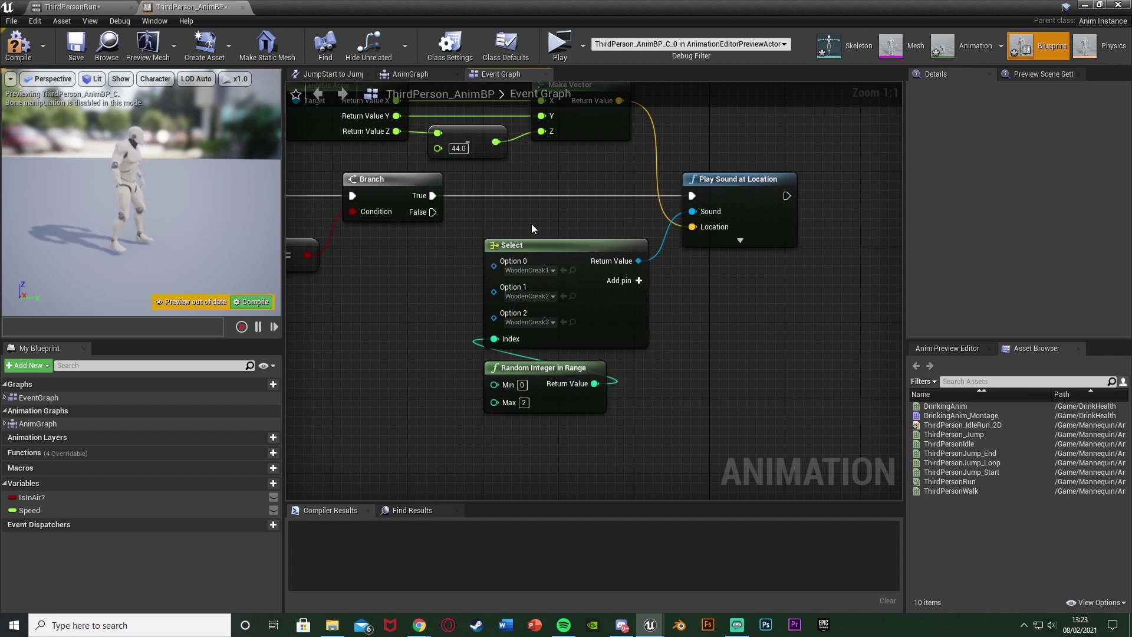
pyautogui.moveTo(527, 231); pyautogui.dragTo(559, 372)
pyautogui.click(409, 439)
pyautogui.moveTo(409, 439); pyautogui.dragTo(643, 462, button='right')
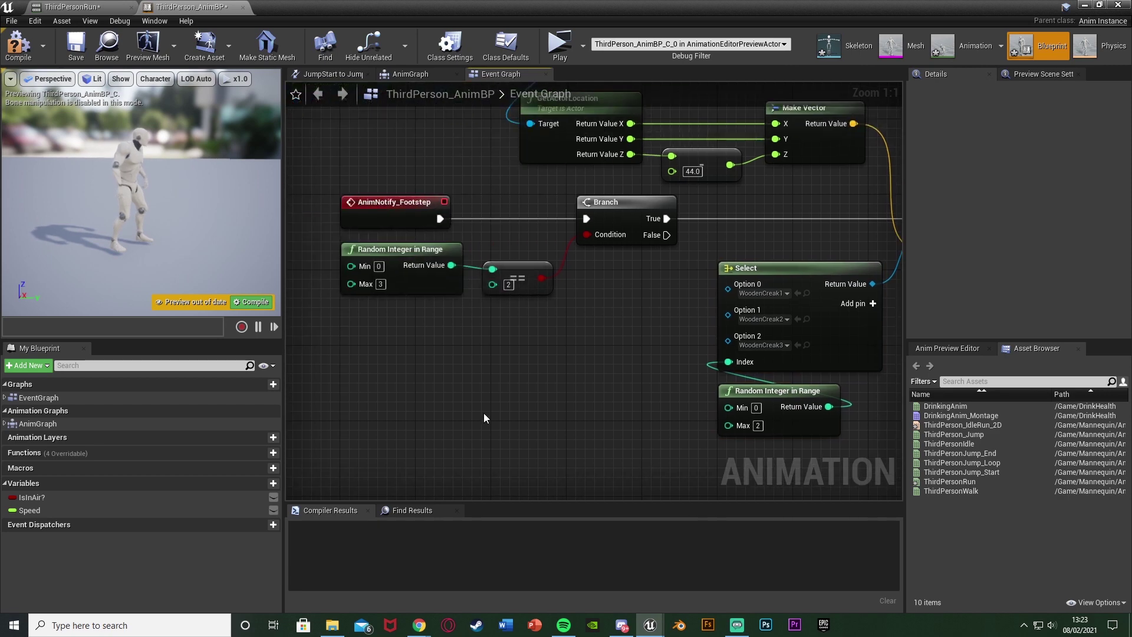
pyautogui.moveTo(386, 383); pyautogui.dragTo(543, 242)
pyautogui.click(589, 304)
pyautogui.moveTo(605, 311); pyautogui.dragTo(396, 320, button='right')
pyautogui.moveTo(450, 401); pyautogui.dragTo(522, 335)
pyautogui.click(487, 389)
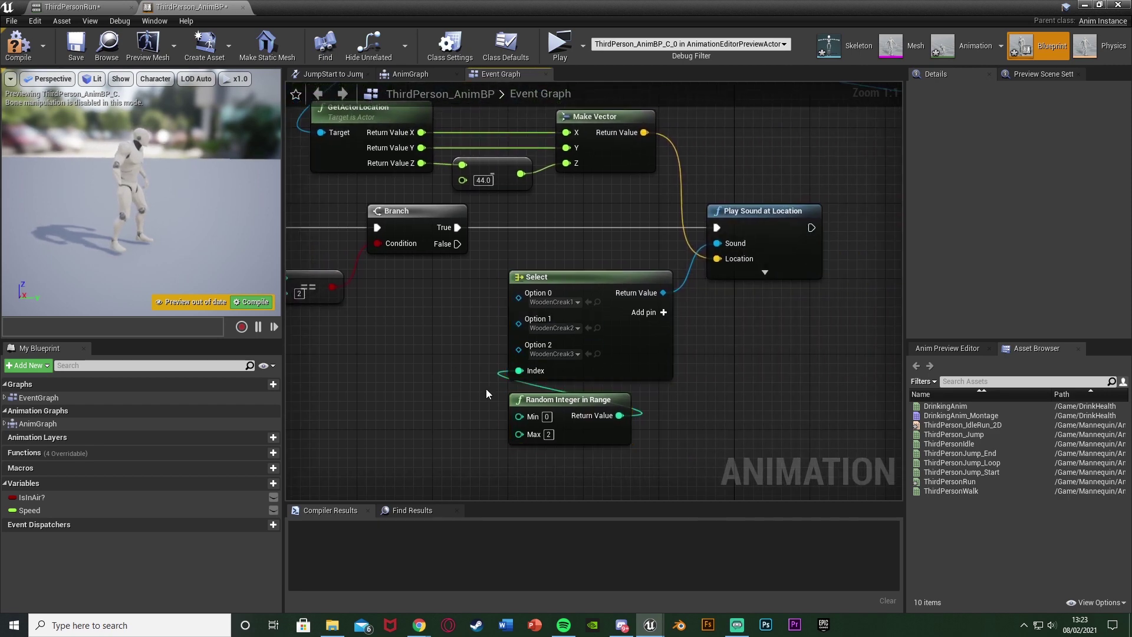
# - Compile and save ThirdPerson_AnimBP and return to the level editor
pyautogui.click(18, 46)
pyautogui.click(75, 47)
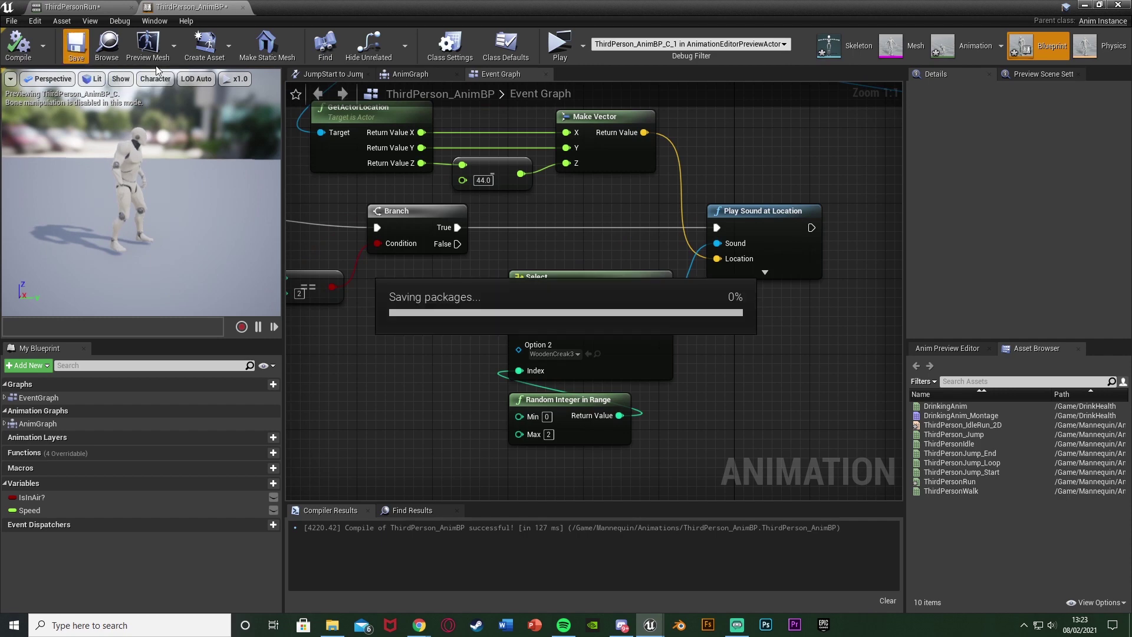
pyautogui.click(1089, 6)
# - Play the level and run the character around to test the random creak sounds, and stop the preview
pyautogui.click(681, 44)
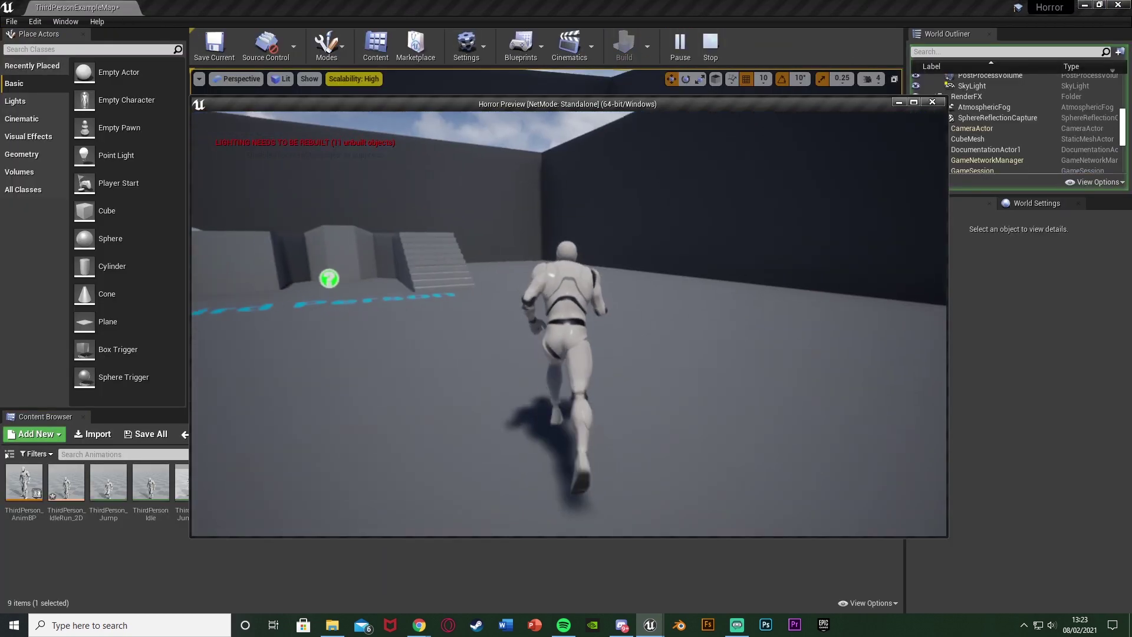
pyautogui.press('w')
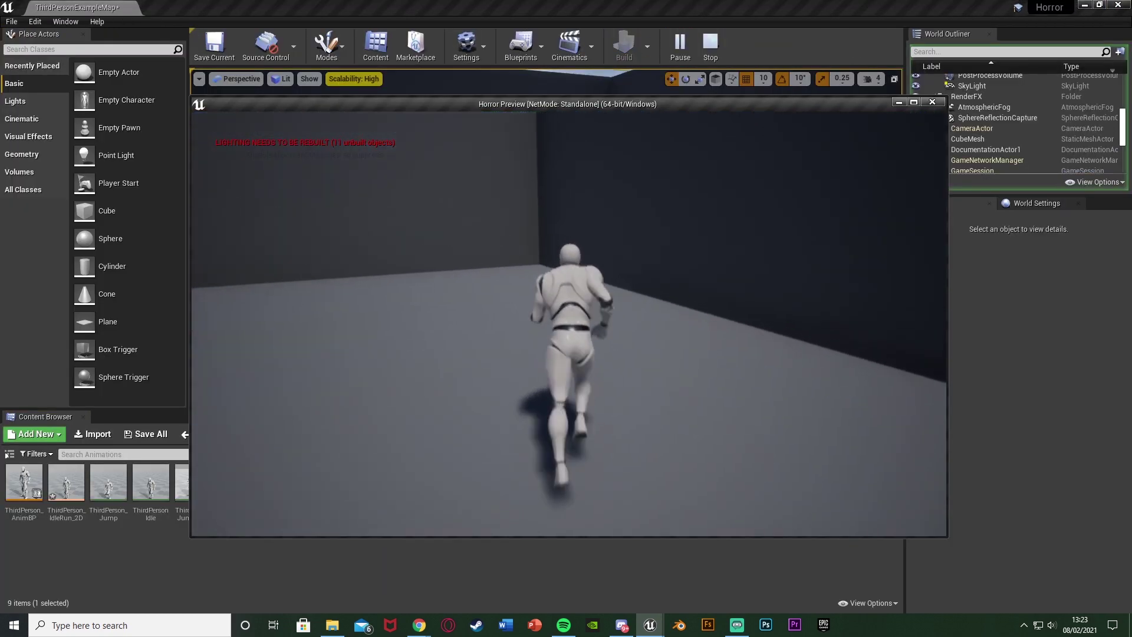
pyautogui.press('w')
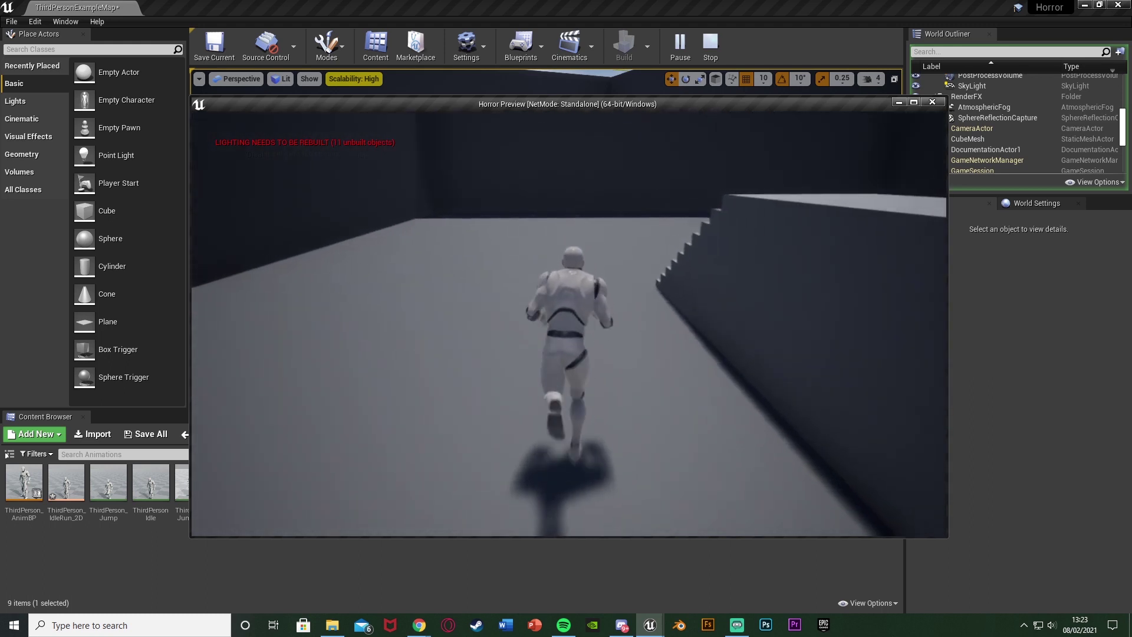
pyautogui.press('w')
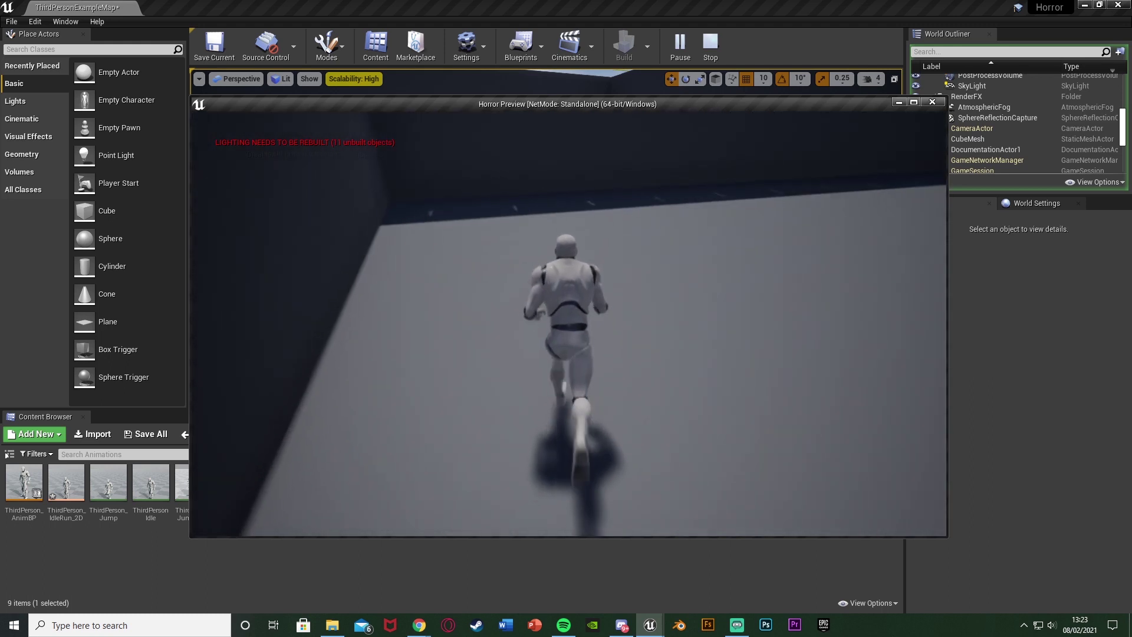
pyautogui.press('w')
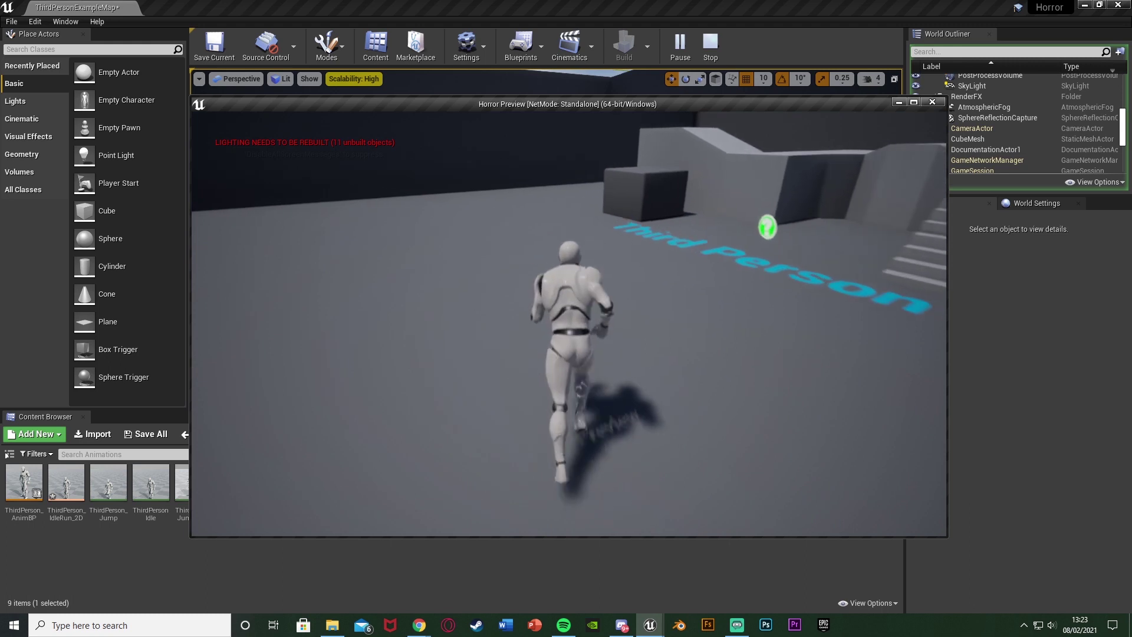
pyautogui.press('w')
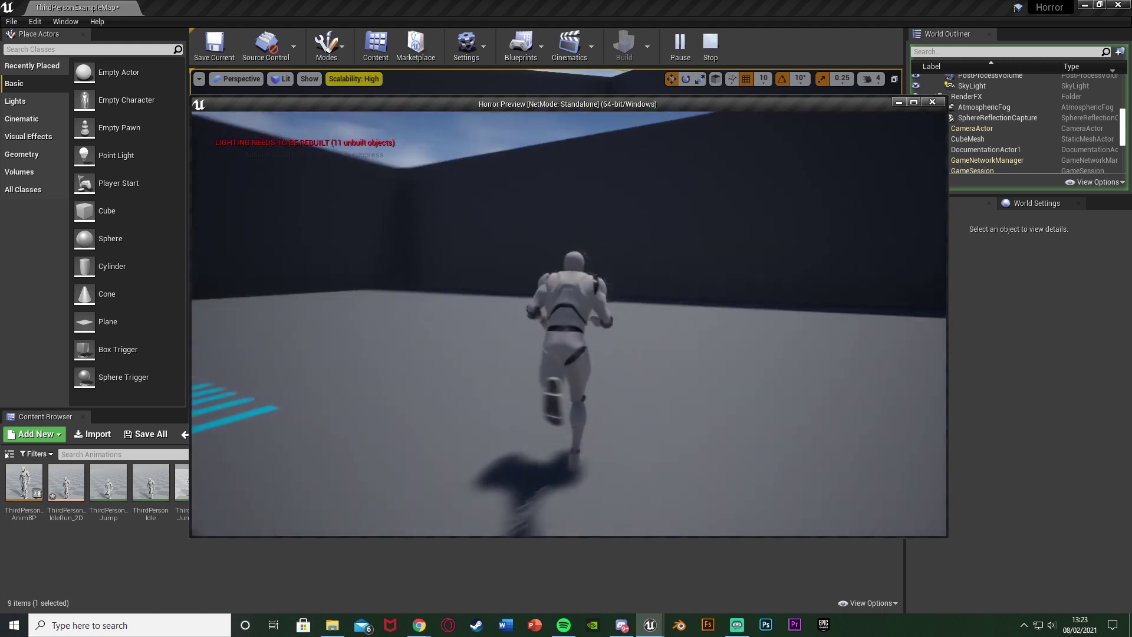
pyautogui.press('w')
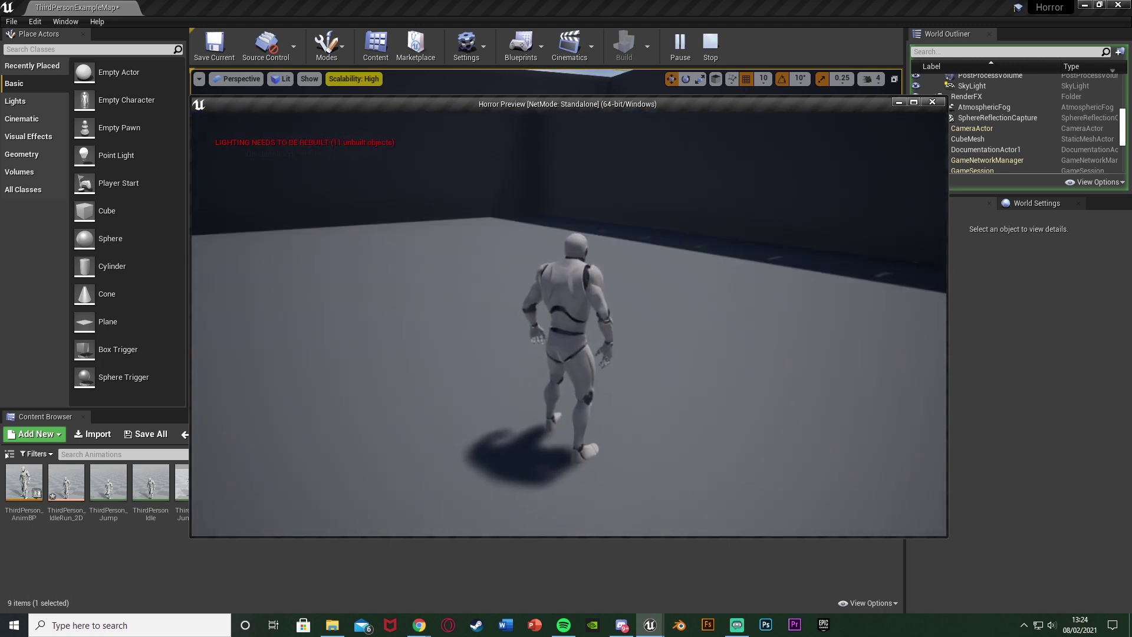
pyautogui.press('Escape')
# - Set the Max of the footstep Random Integer in Range node to 6 in ThirdPerson_AnimBP and recompile
pyautogui.click(651, 633)
pyautogui.click(696, 589)
pyautogui.moveTo(313, 295); pyautogui.dragTo(582, 299, button='right')
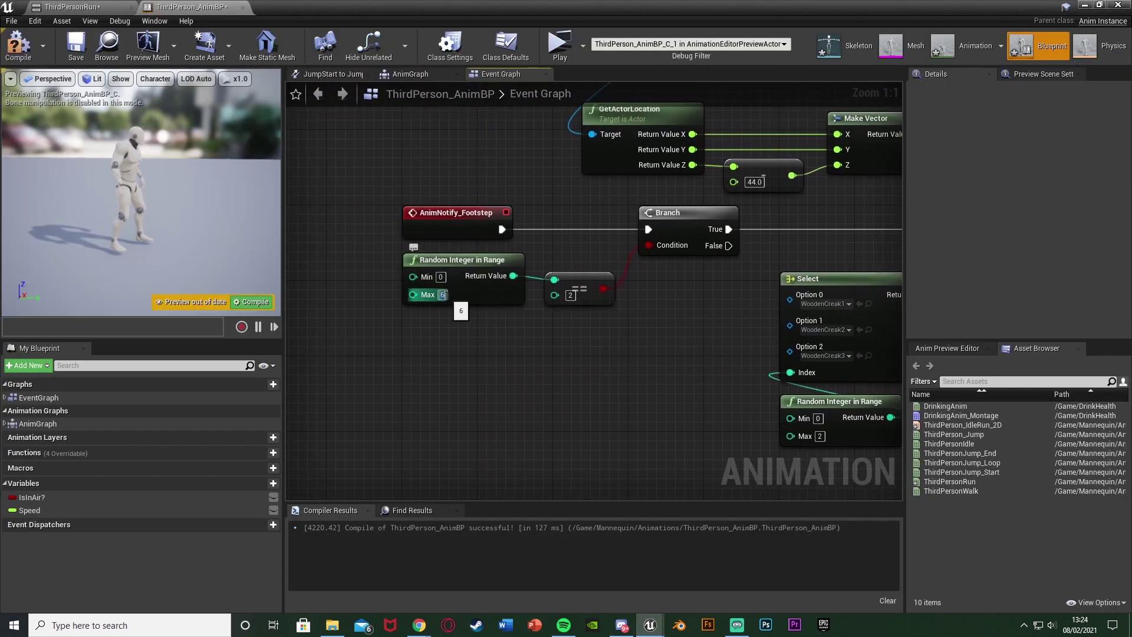
pyautogui.click(18, 44)
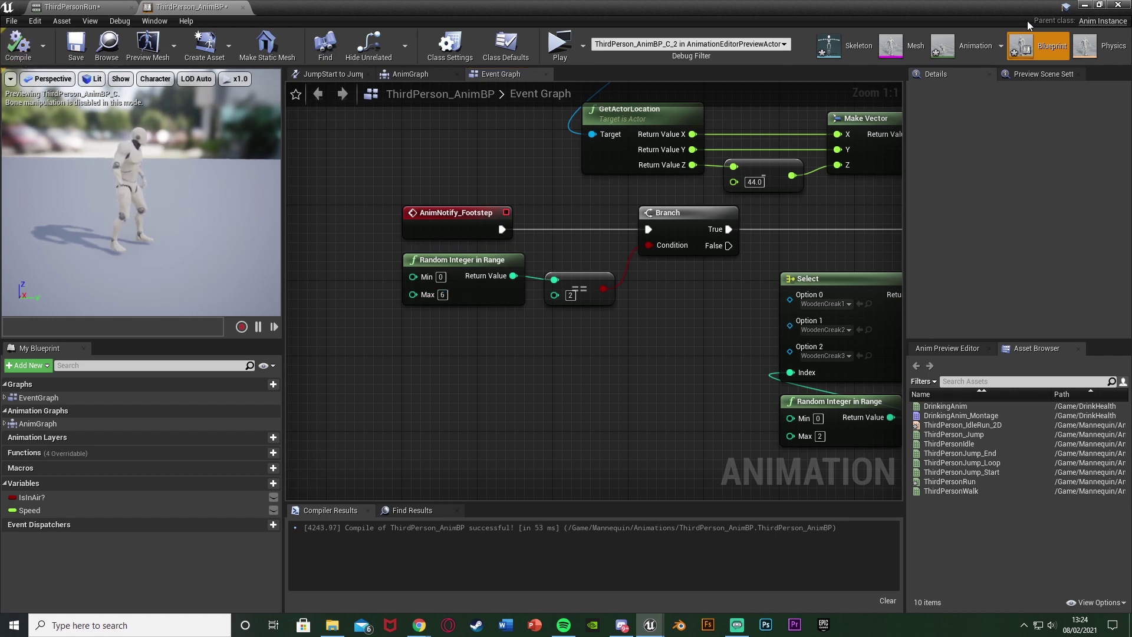
# - Return to the level editor, play the level and run the character around the floor and stairs to test how often the footstep creaks occur
pyautogui.click(1083, 4)
pyautogui.click(680, 44)
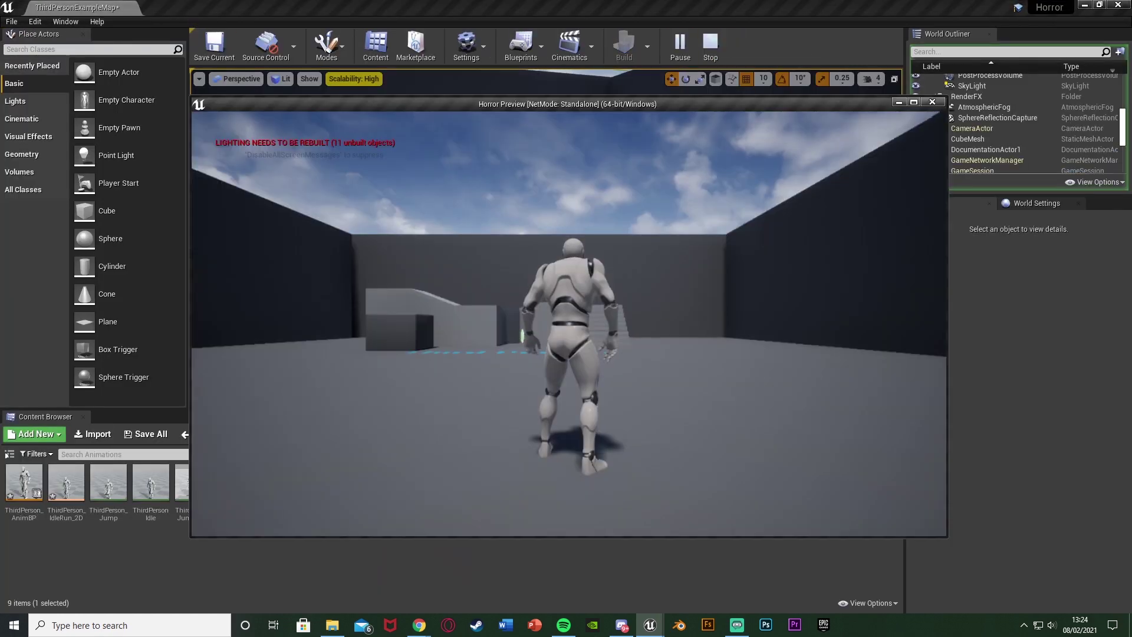
pyautogui.press('w')
pyautogui.press('d')
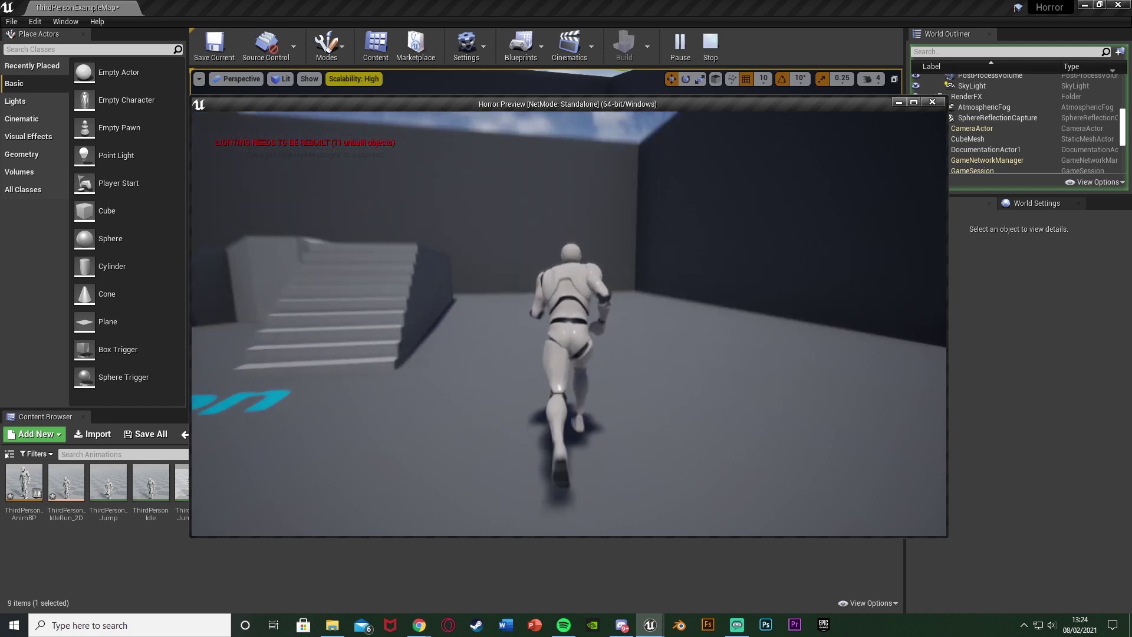
pyautogui.press('w')
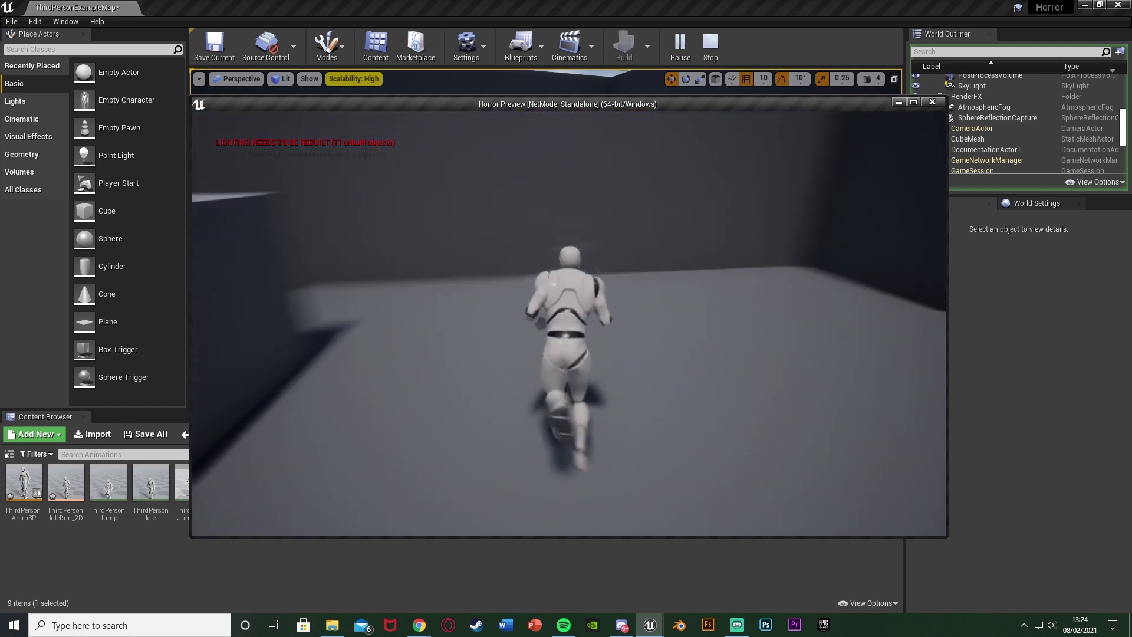
pyautogui.press('w')
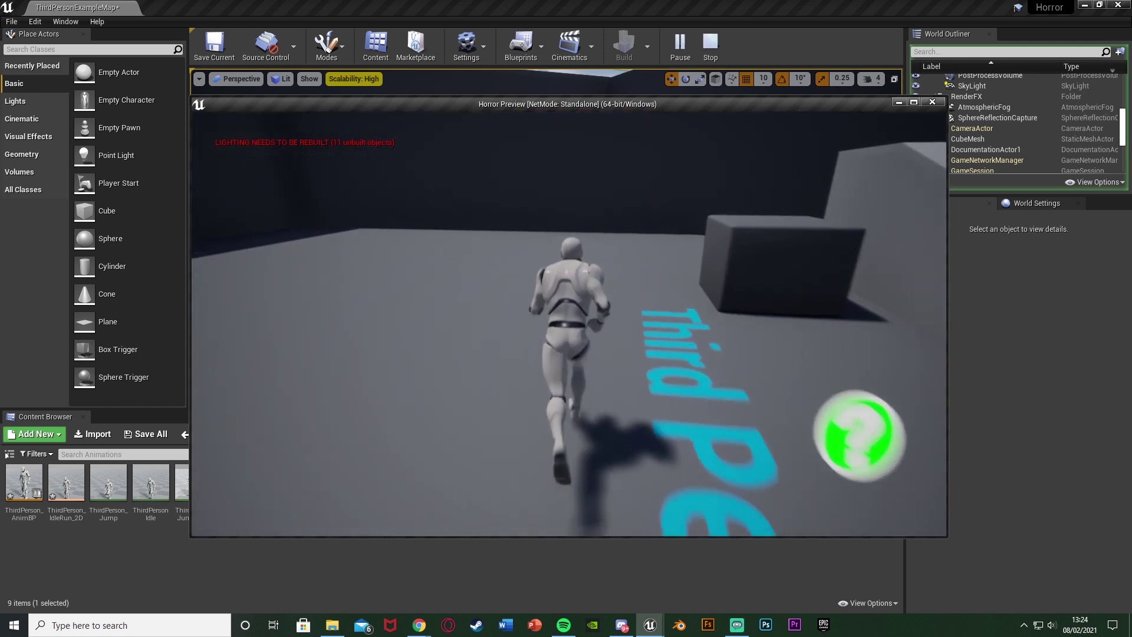
pyautogui.press('w')
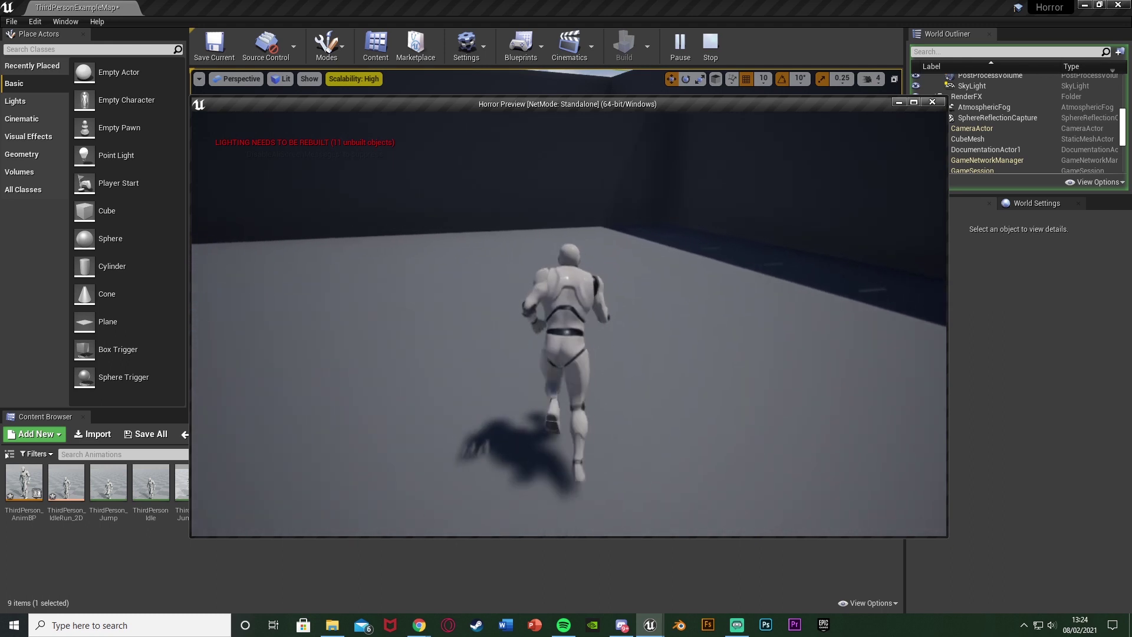
pyautogui.press('w')
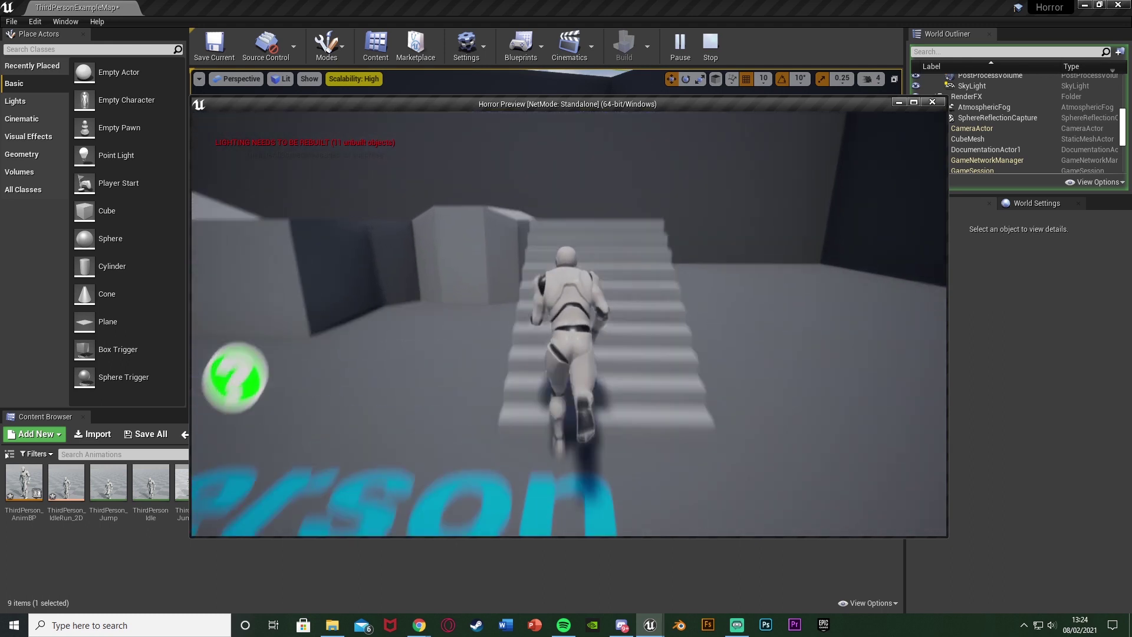
pyautogui.press('w')
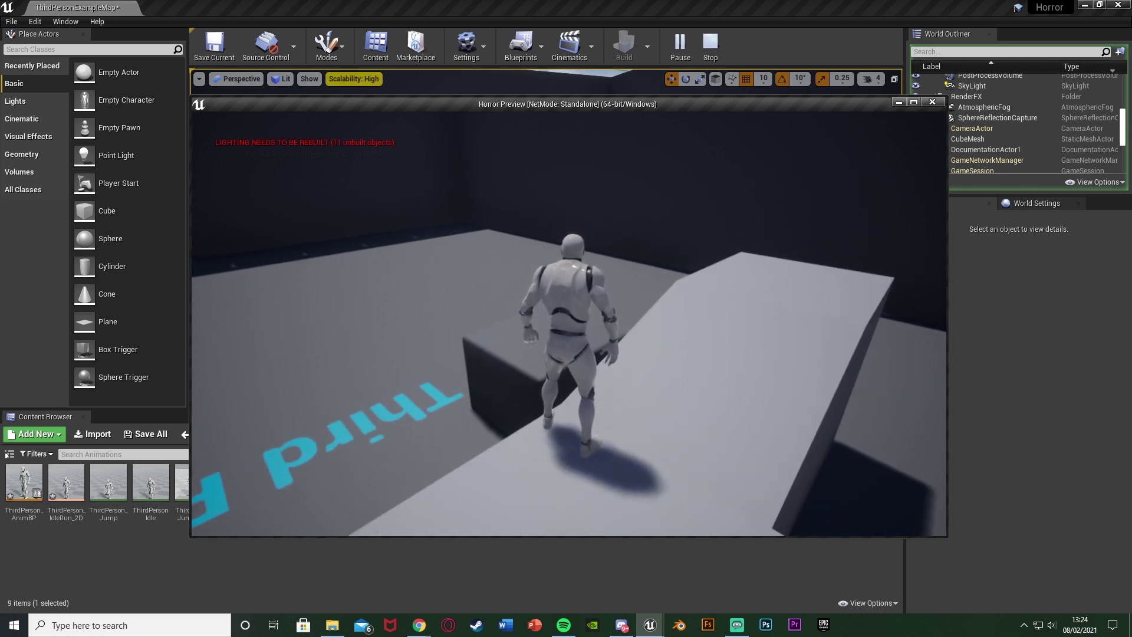
pyautogui.press('w')
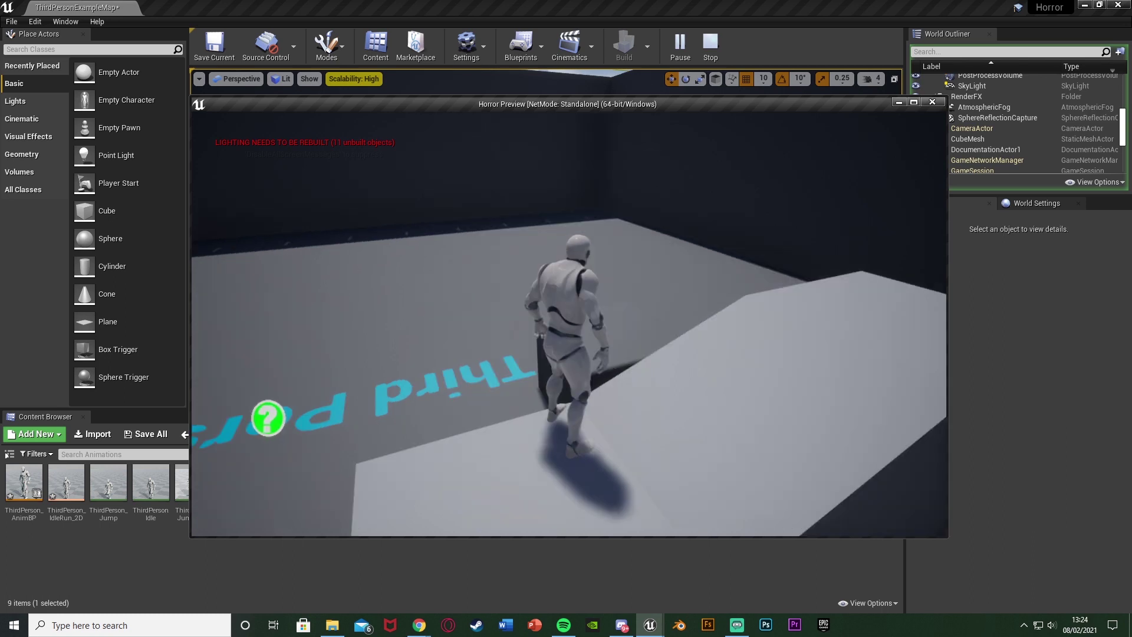
pyautogui.press('w')
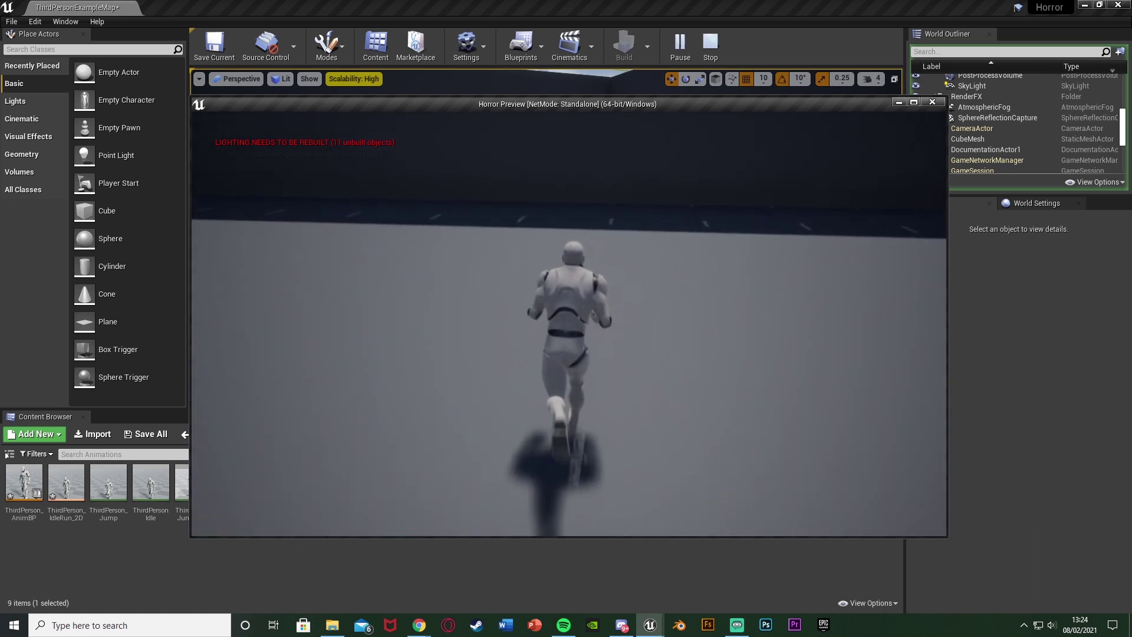
pyautogui.press('w')
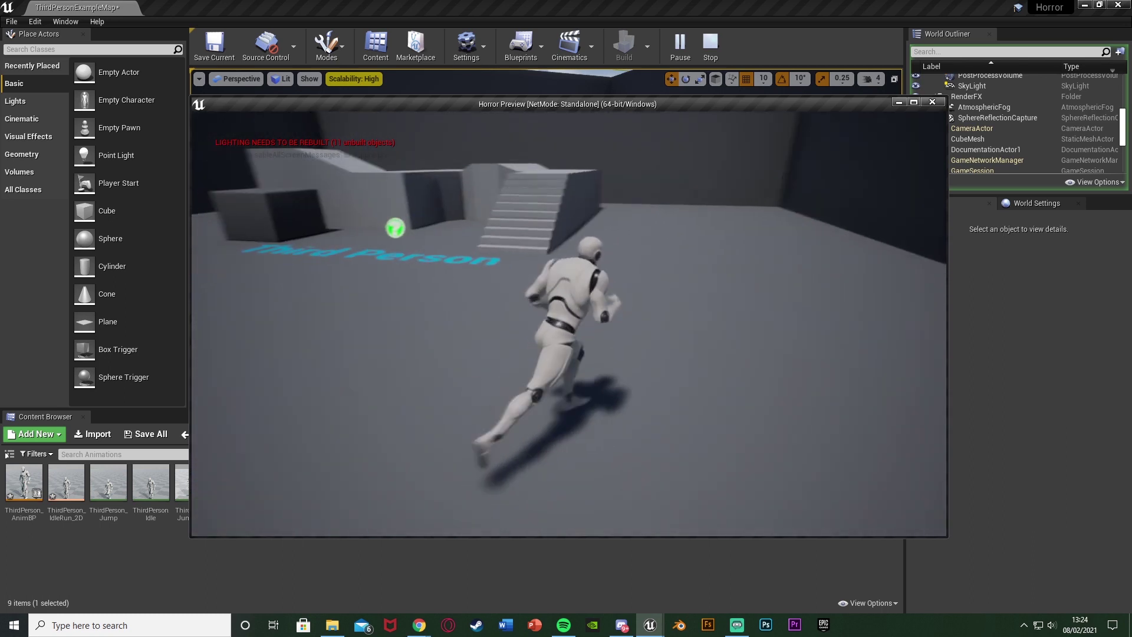
pyautogui.press('w')
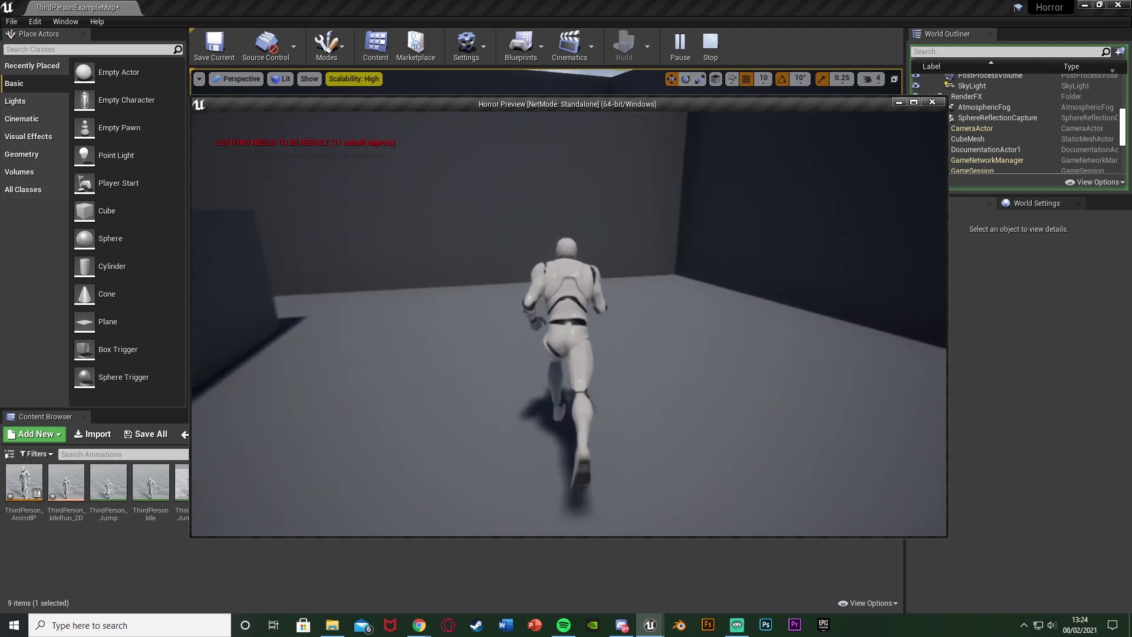
pyautogui.press('w')
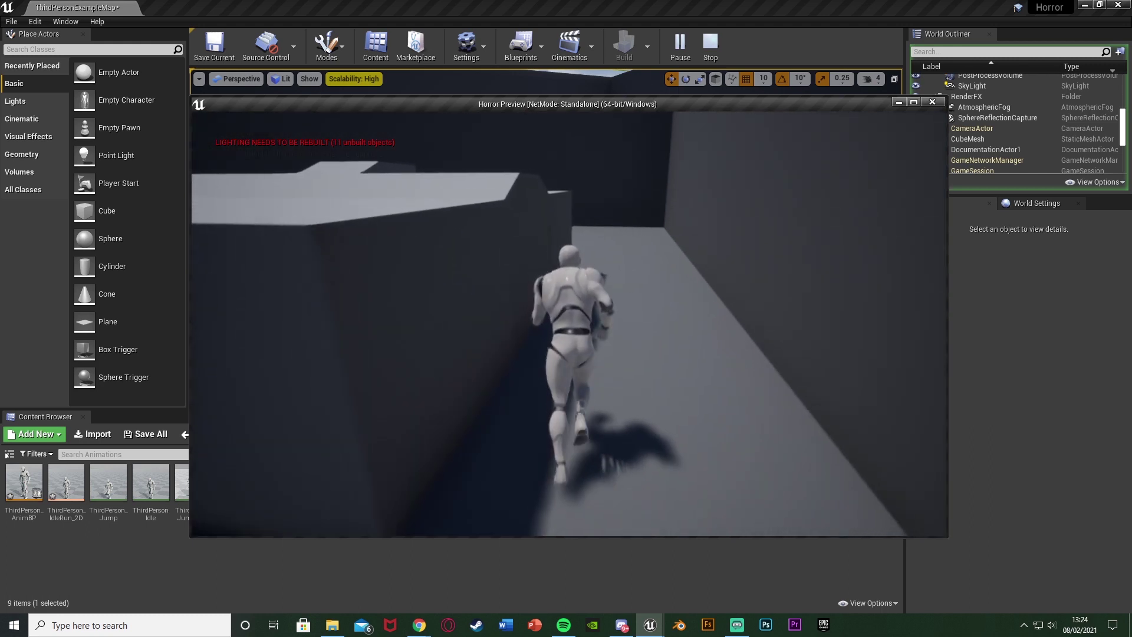
pyautogui.press('w')
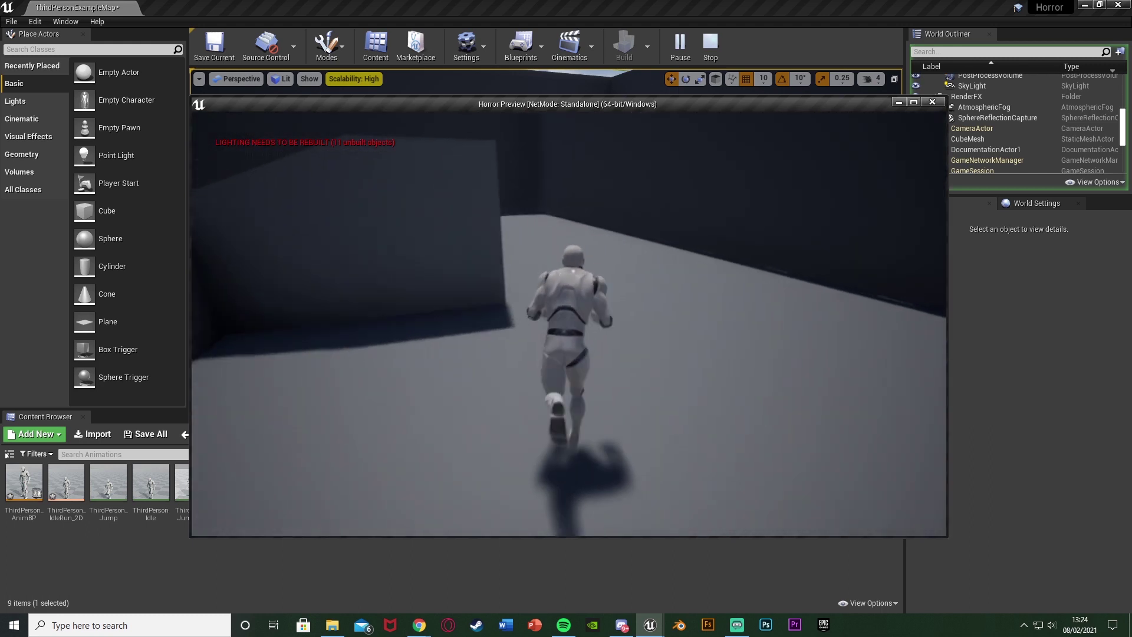
pyautogui.press('w')
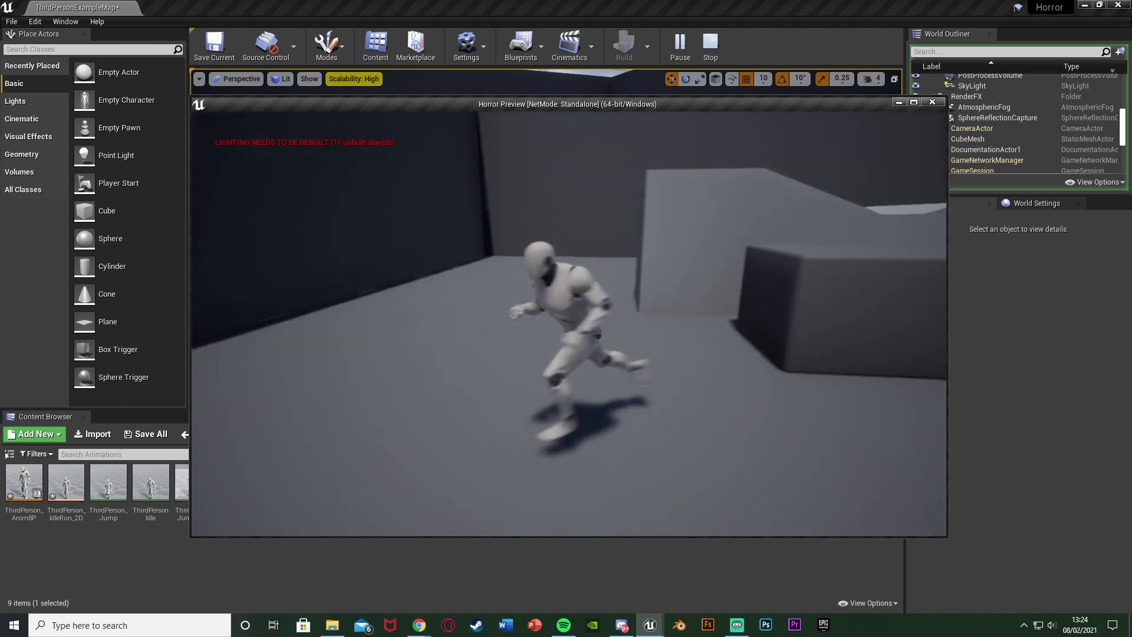
pyautogui.press('w')
pyautogui.press('w')
pyautogui.press('w')
pyautogui.press('w')
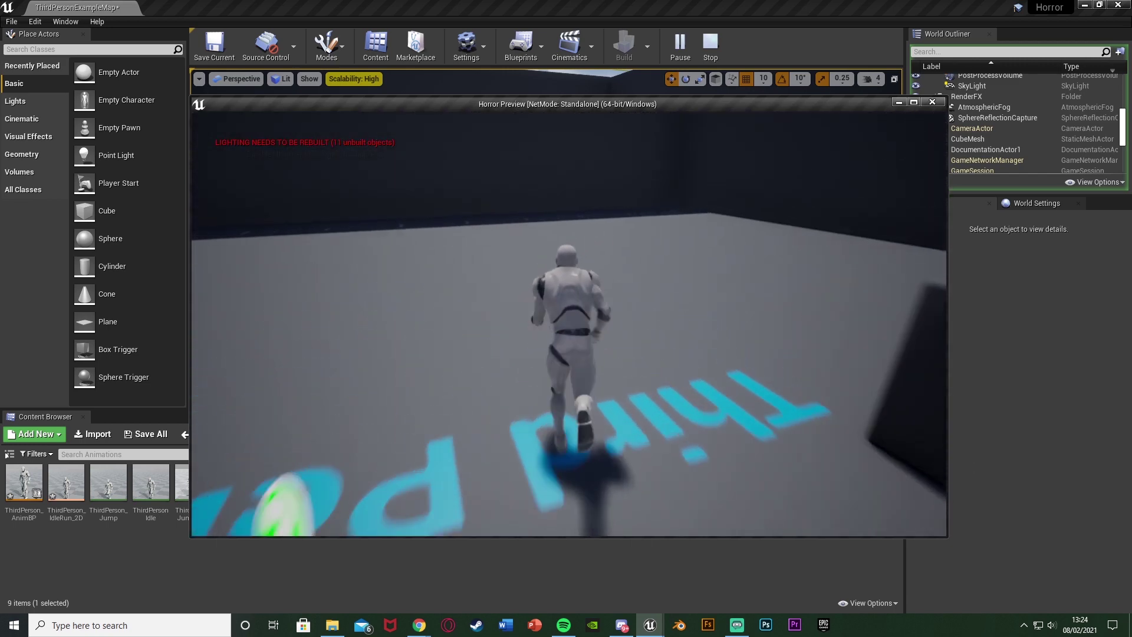